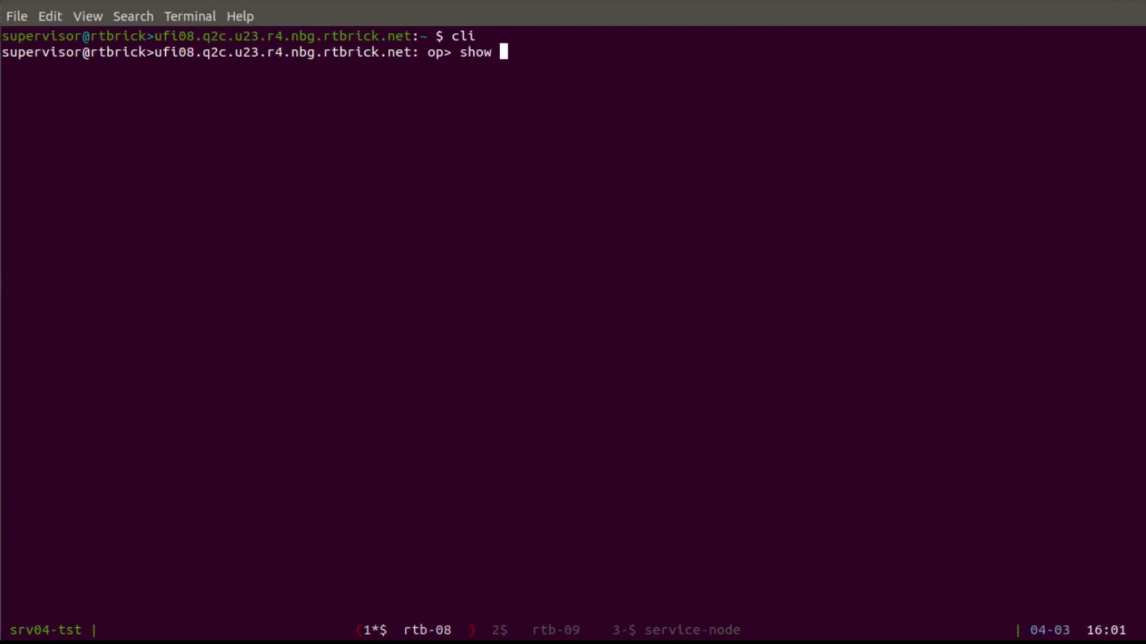
# - Show ufi08's empty running configuration, then start the RBFS CLI on ufi09
pyautogui.press('Return')
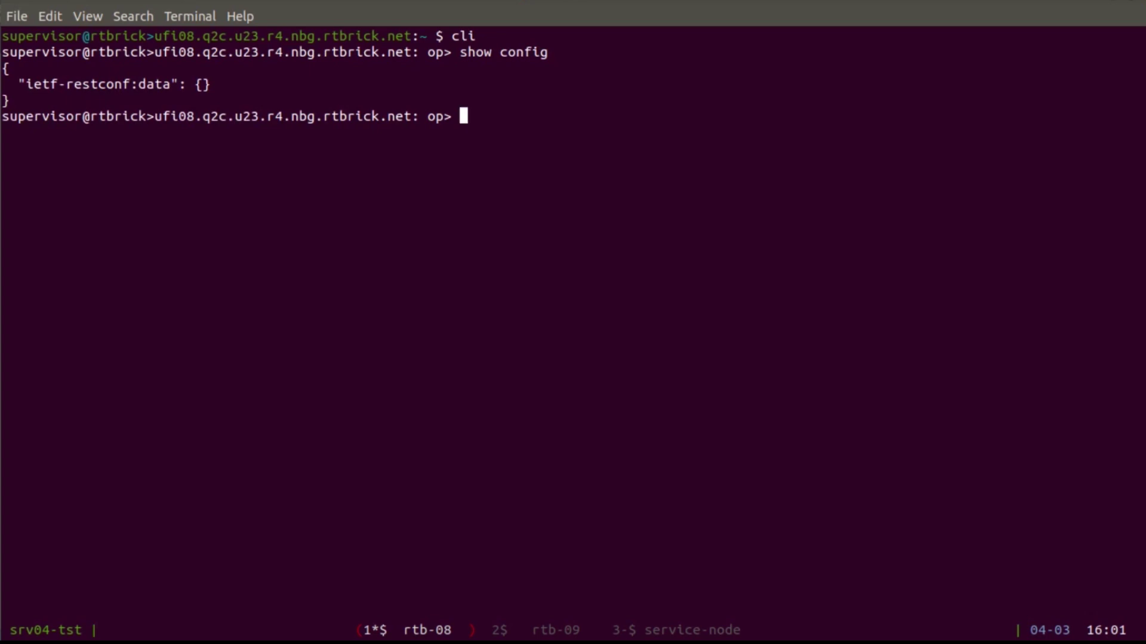
pyautogui.hotkey('ctrl', 'a')
pyautogui.press('n')
pyautogui.write('cli')
pyautogui.press('Return')
# - Show ufi09's empty running configuration and switch to the service-node shell window
pyautogui.write('show config')
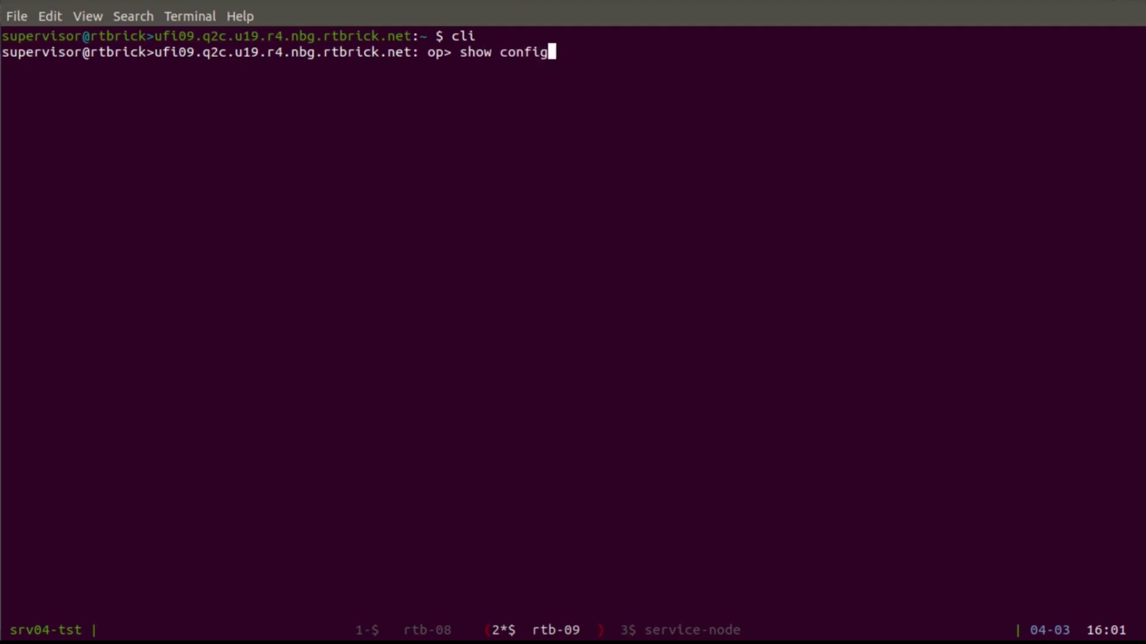
pyautogui.press('Return')
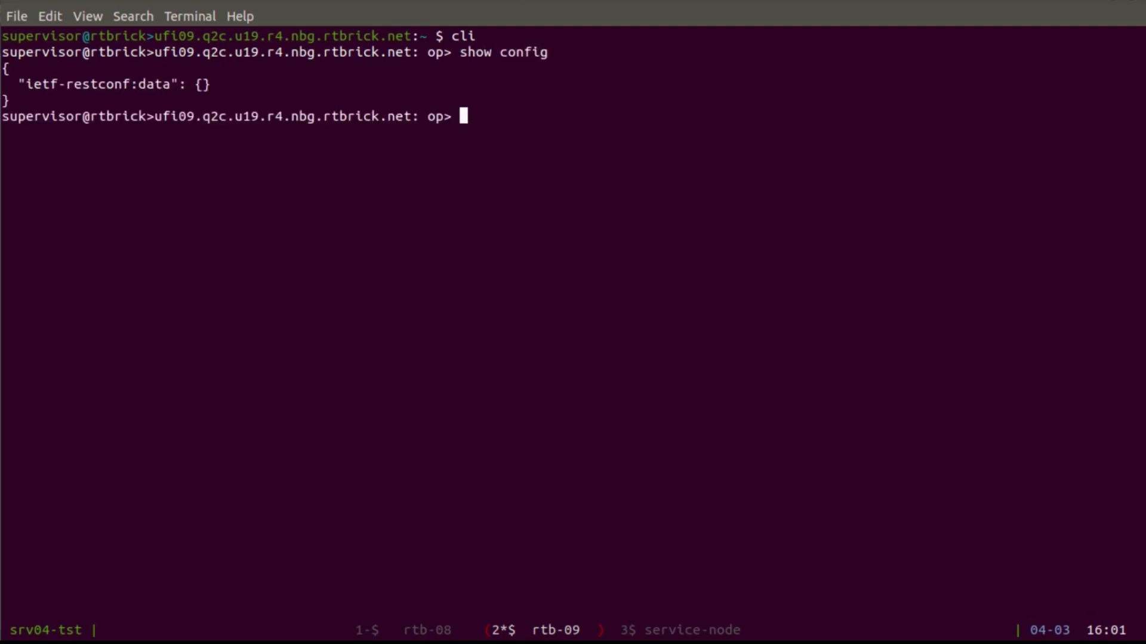
pyautogui.hotkey('ctrl', 'b')
pyautogui.press('n')
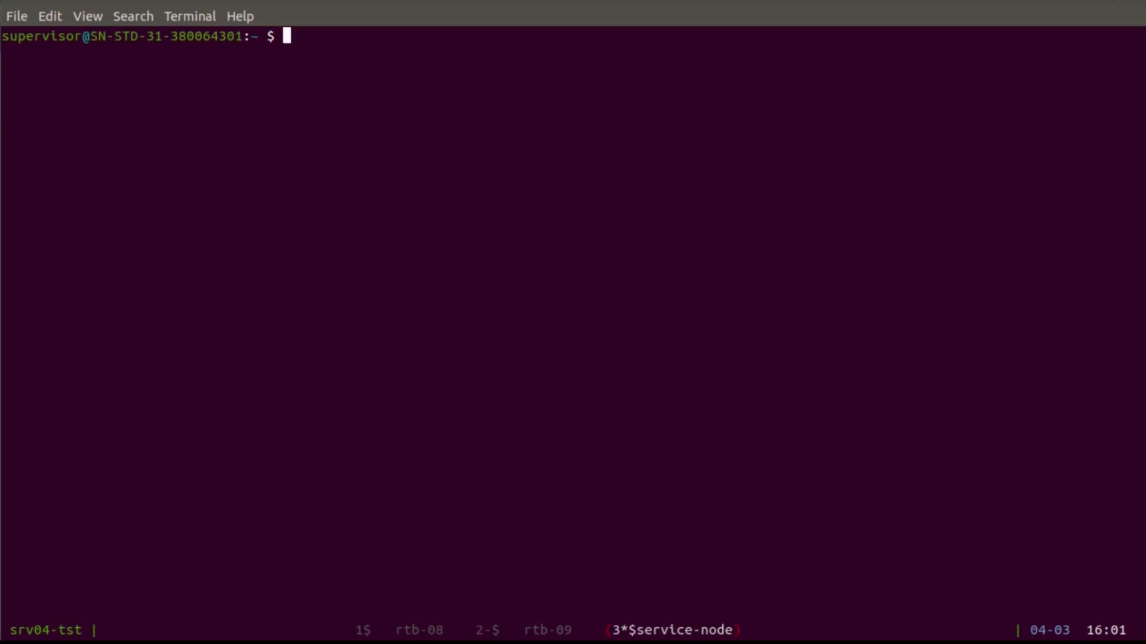
# - Print ha_demo.json by recalling the earlier cat ha_demo.json command from history
pyautogui.write('history')
pyautogui.press('Up')
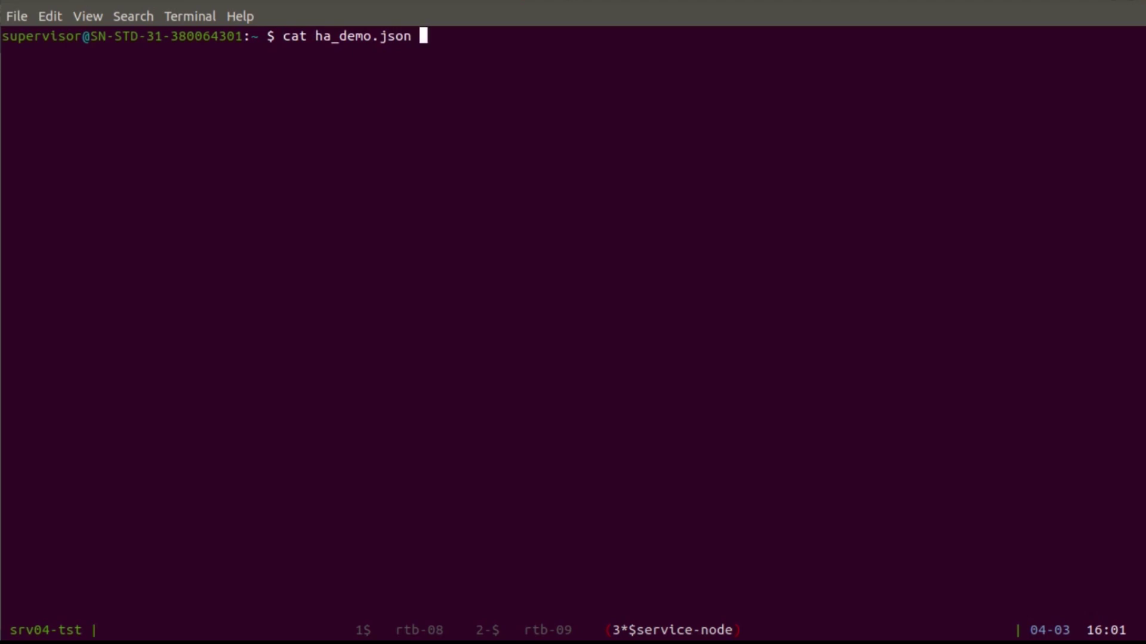
pyautogui.press('Return')
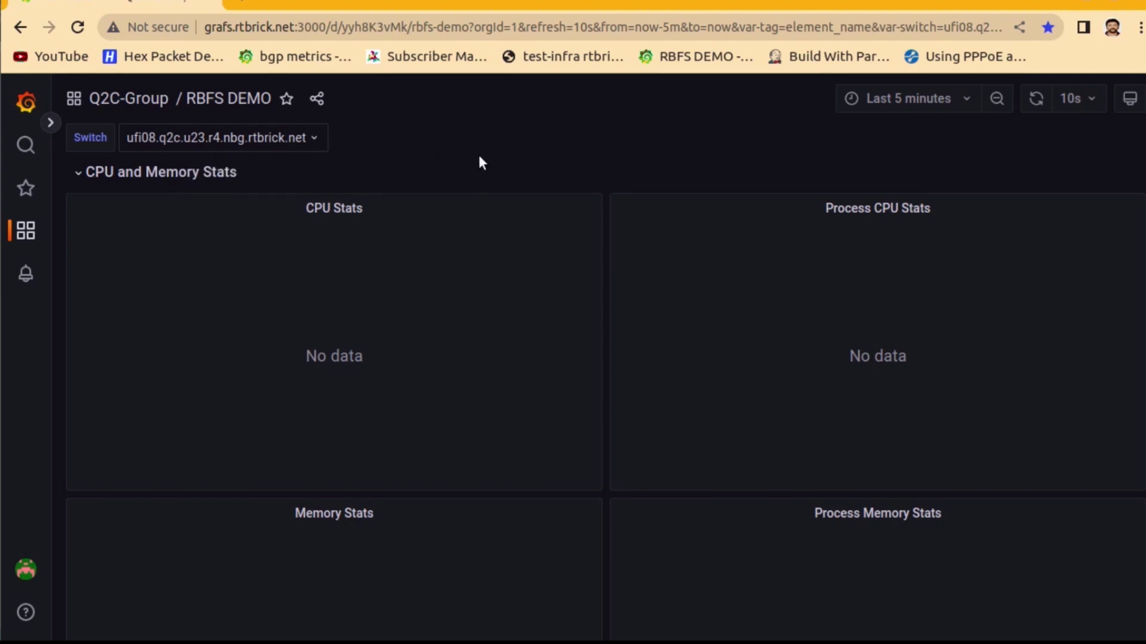
# - Scroll through the RBFS DEMO dashboard panels showing No data for ufi08
pyautogui.scroll(-15, 482, 163)
pyautogui.scroll(-15, 480, 157)
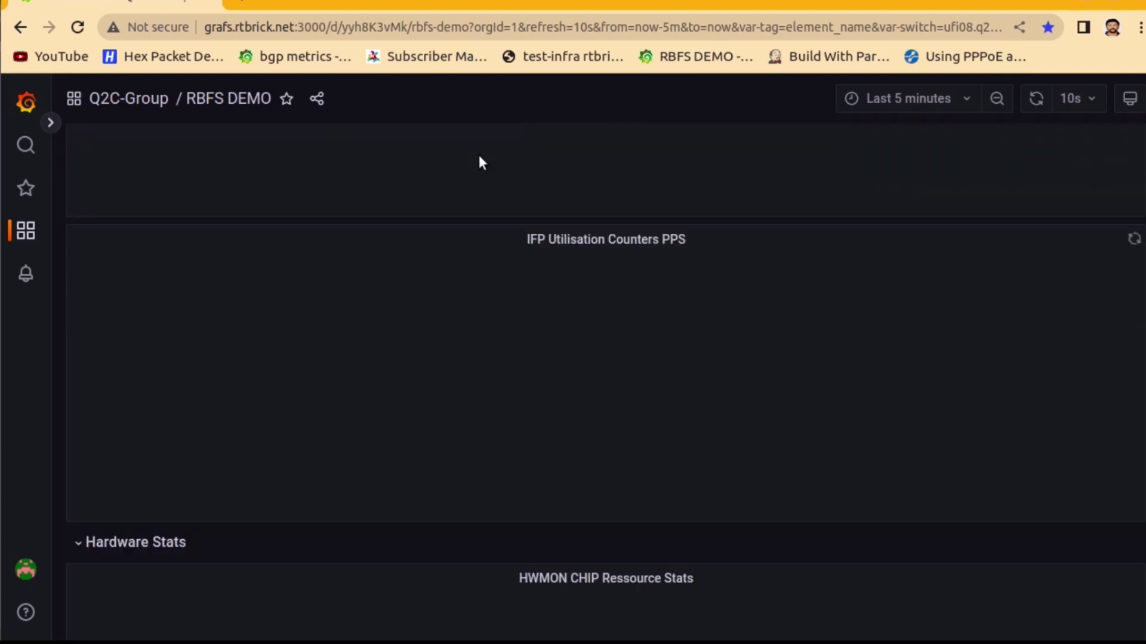
pyautogui.scroll(-3, 480, 160)
pyautogui.scroll(-5, 425, 315)
pyautogui.scroll(-15, 425, 316)
pyautogui.scroll(7, 425, 317)
pyautogui.scroll(20, 427, 317)
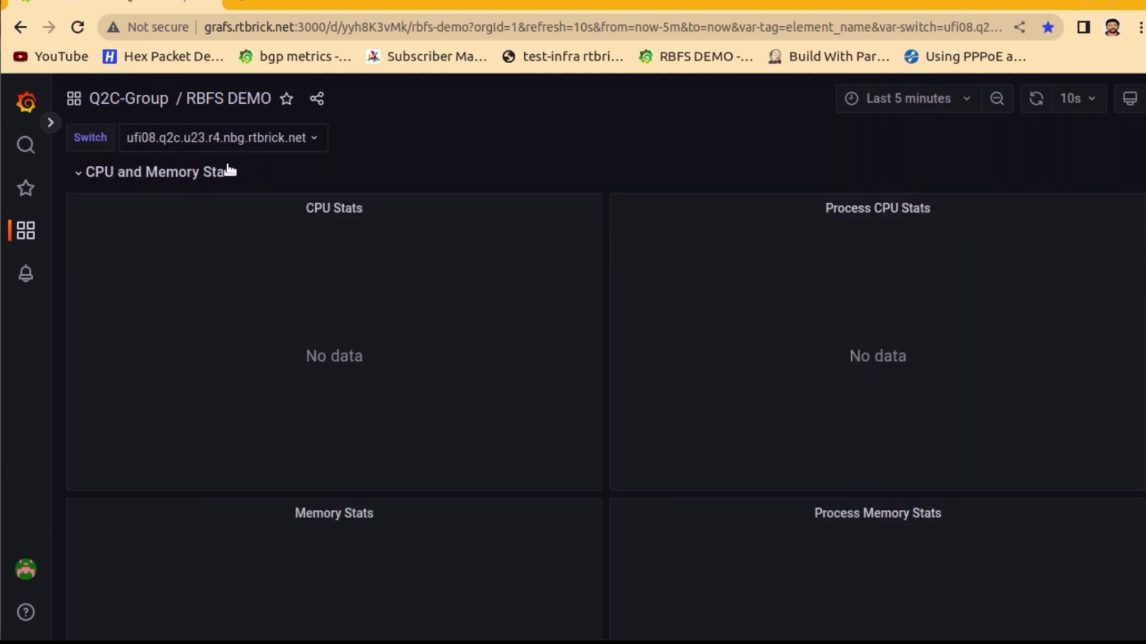
# - Keep ufi08 selected in the Switch list and bring the srv04-tst terminal forward
pyautogui.click(312, 138)
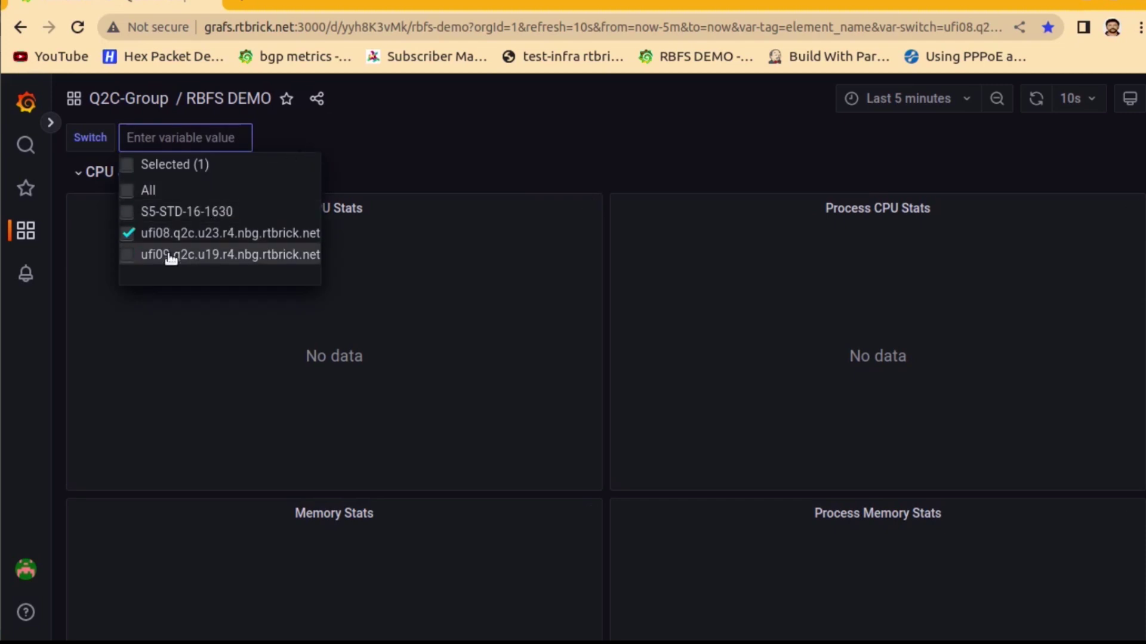
pyautogui.click(501, 157)
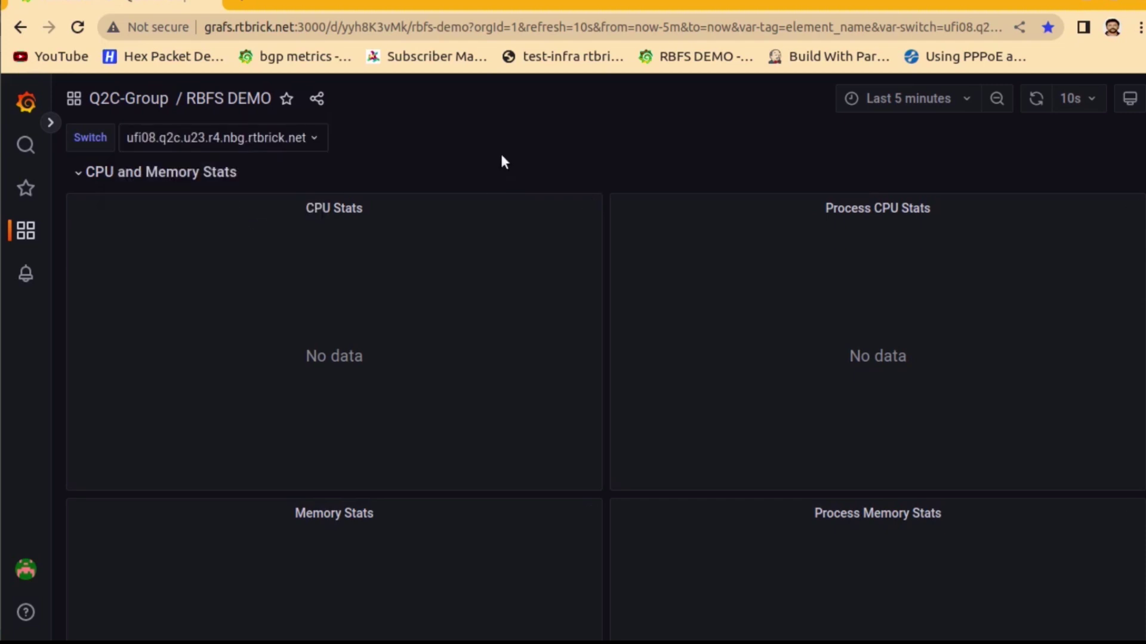
pyautogui.click(2, 193)
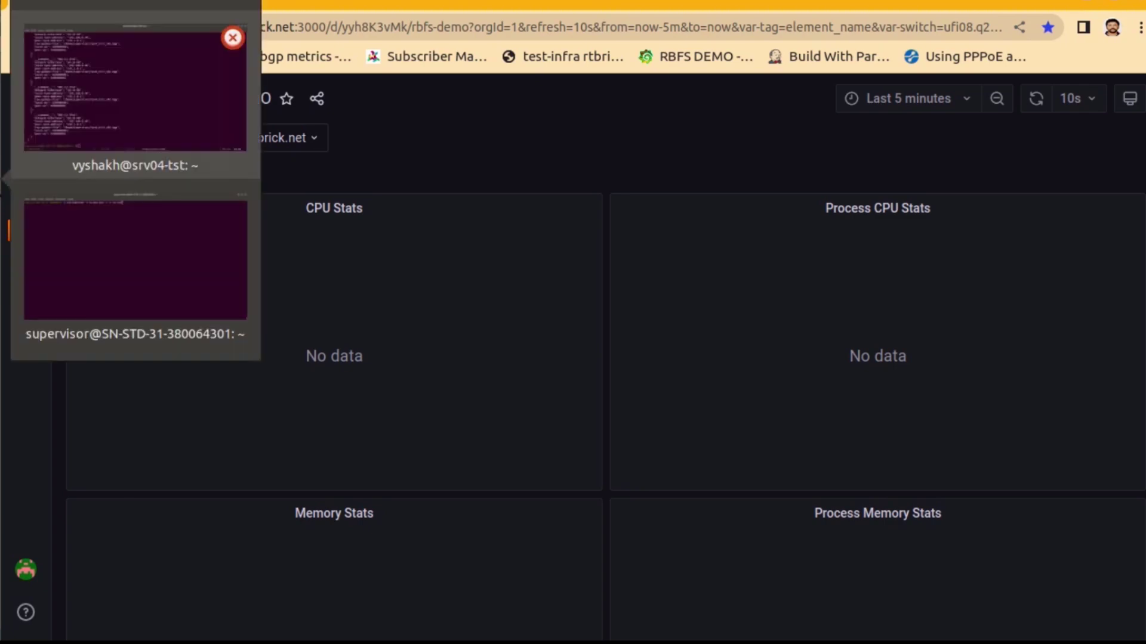
pyautogui.click(81, 131)
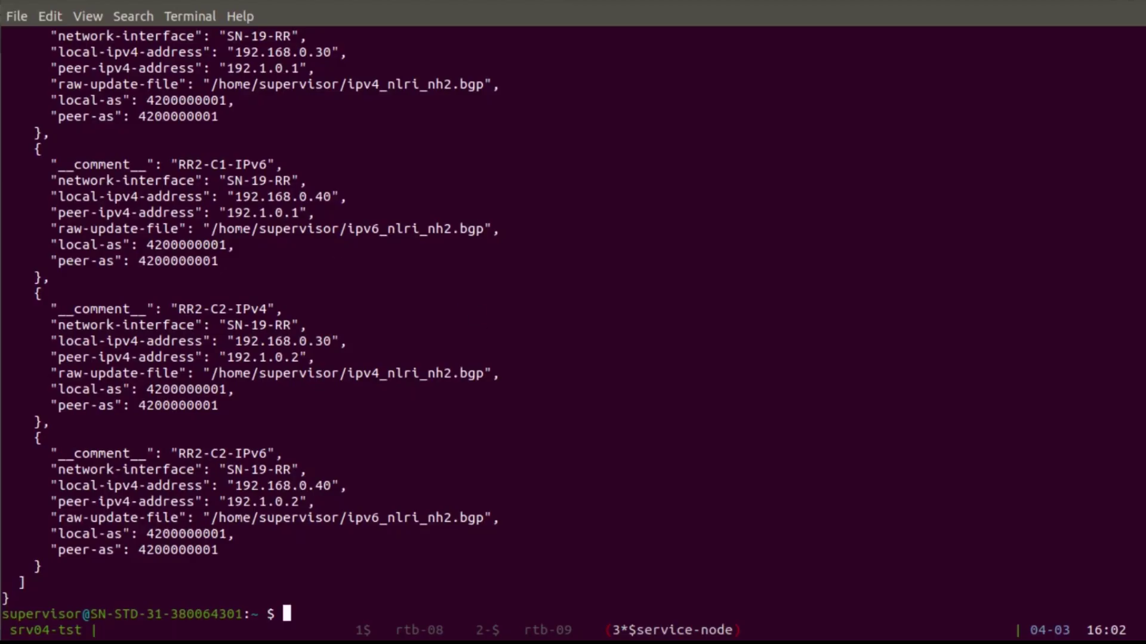
# - Enter configuration mode with switch-mode config on ufi08 (rtb-08)
pyautogui.hotkey('ctrl', 'a')
pyautogui.press('1')
pyautogui.write('sw')
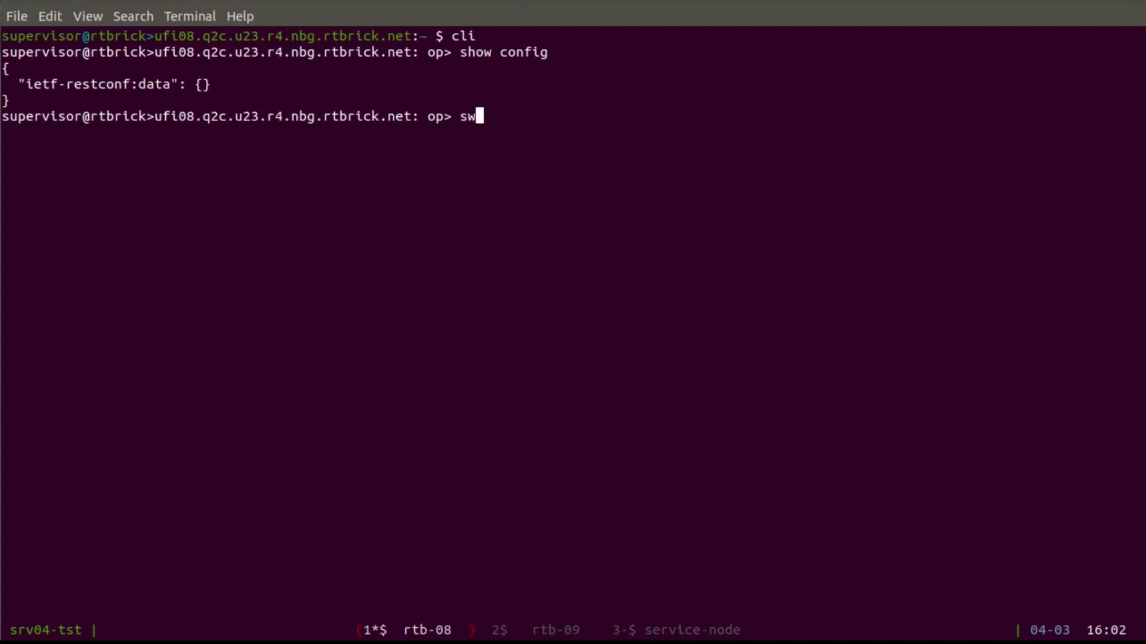
pyautogui.press('Tab')
pyautogui.write('m')
pyautogui.press('Tab')
pyautogui.write('config')
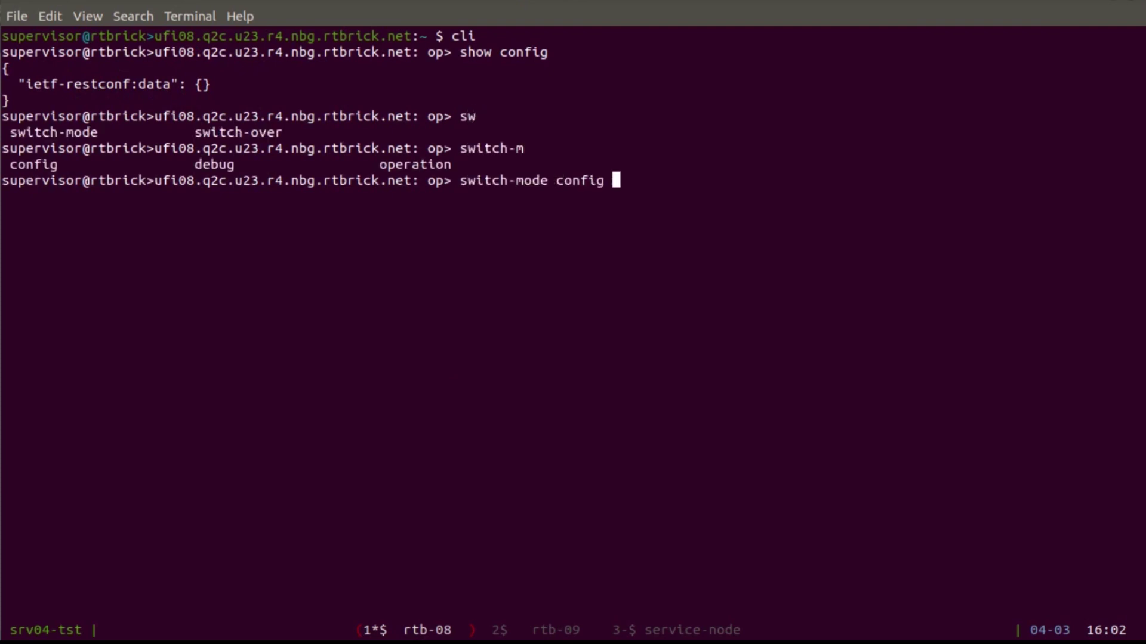
pyautogui.press('Return')
# - Load ha_c1.json into ufi08's configuration and commit it
pyautogui.write('load c')
pyautogui.press('Tab')
pyautogui.write('c')
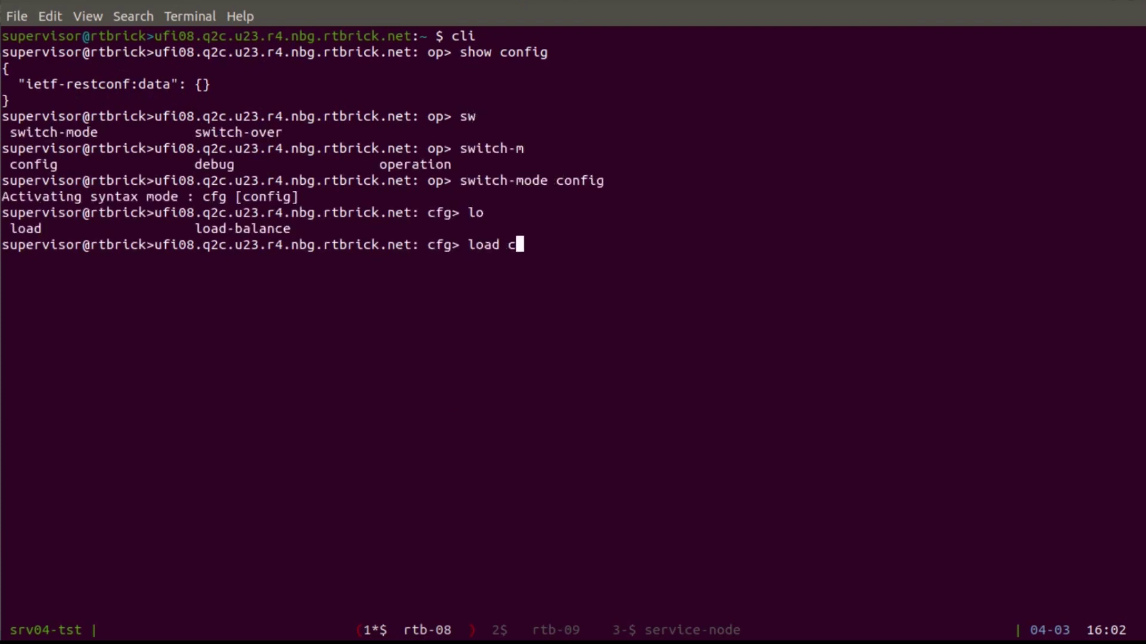
pyautogui.press('Tab')
pyautogui.write('onfig h')
pyautogui.press('Tab')
pyautogui.press('Return')
pyautogui.write('commit')
pyautogui.press('Return')
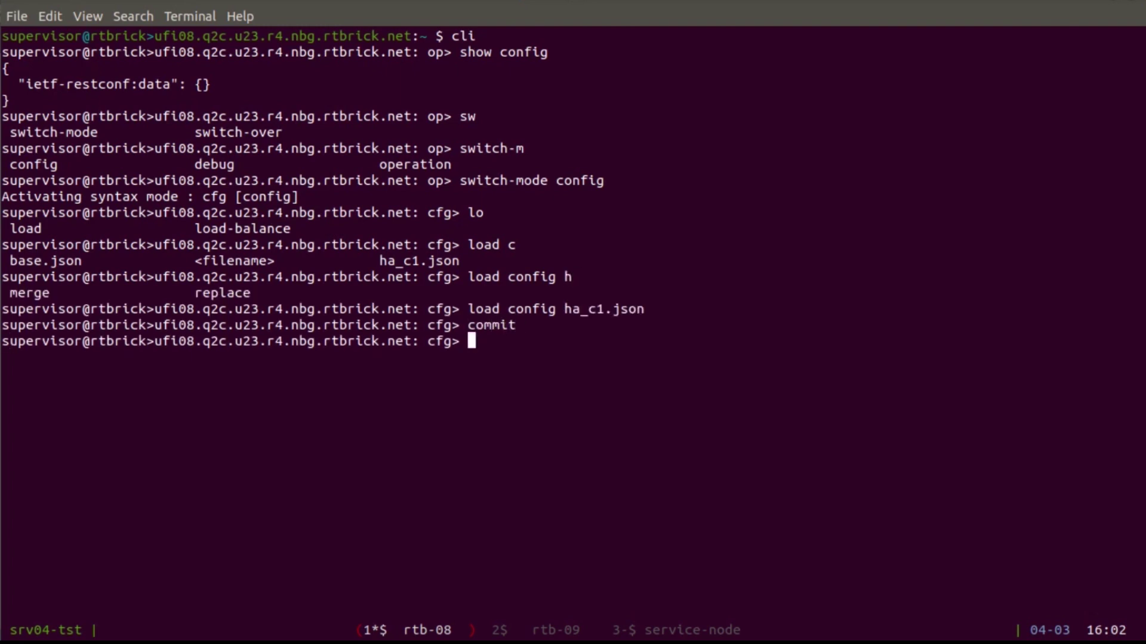
# - Enter configuration mode with switch-mode config on ufi09 (rtb-09)
pyautogui.hotkey('ctrl', 'b')
pyautogui.press('n')
pyautogui.write('switch-')
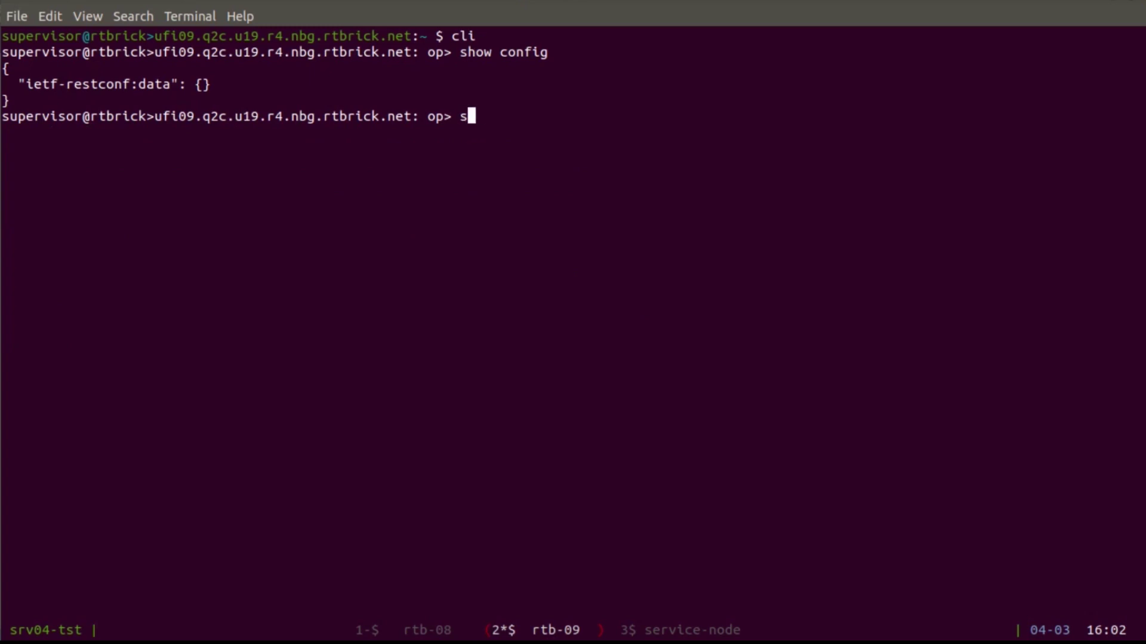
pyautogui.press('Tab')
pyautogui.write('m')
pyautogui.press('Tab')
pyautogui.write('c')
pyautogui.press('Tab')
pyautogui.press('Return')
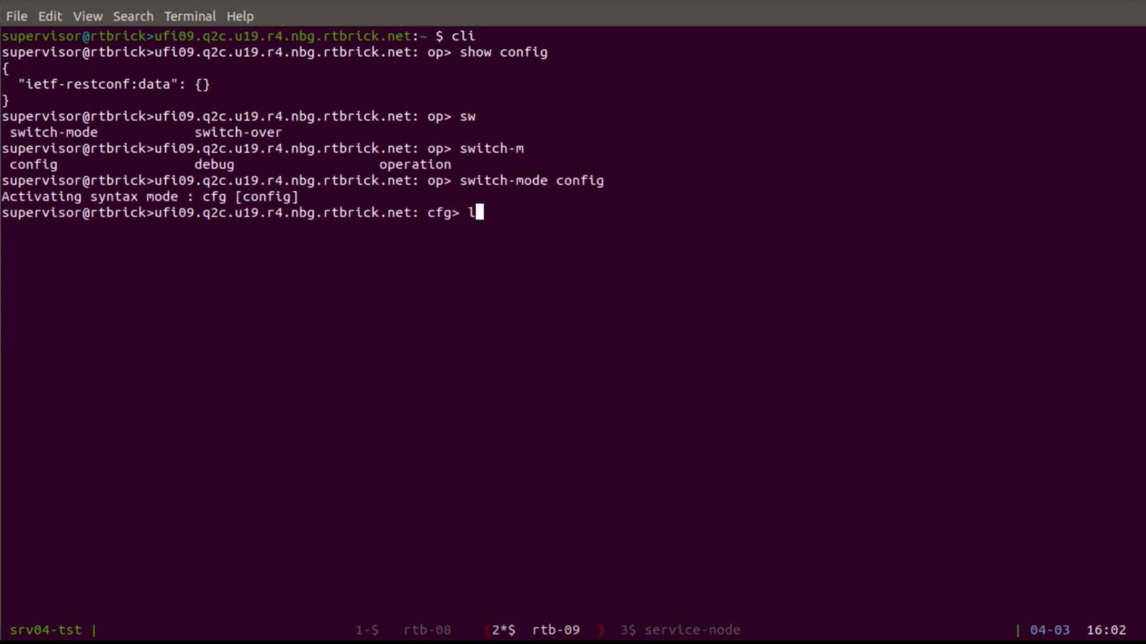
# - Load ha_c2.json into ufi09's configuration and commit it
pyautogui.write('load c')
pyautogui.press('Tab')
pyautogui.write('c')
pyautogui.press('Tab')
pyautogui.write('ha')
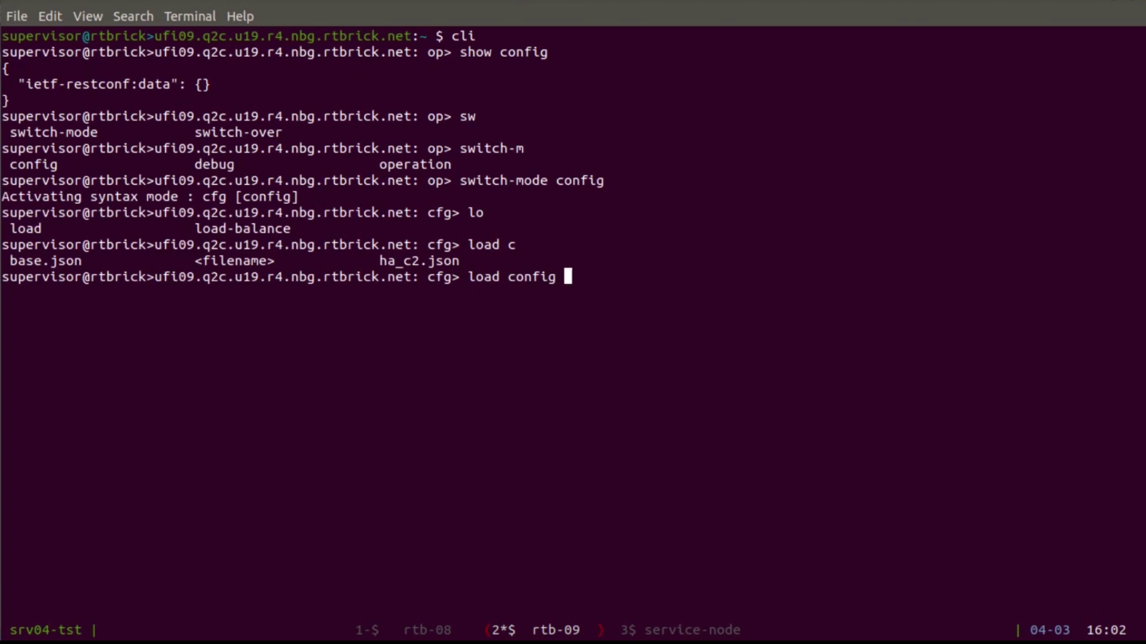
pyautogui.press('Tab')
pyautogui.press('Return')
pyautogui.write('commit')
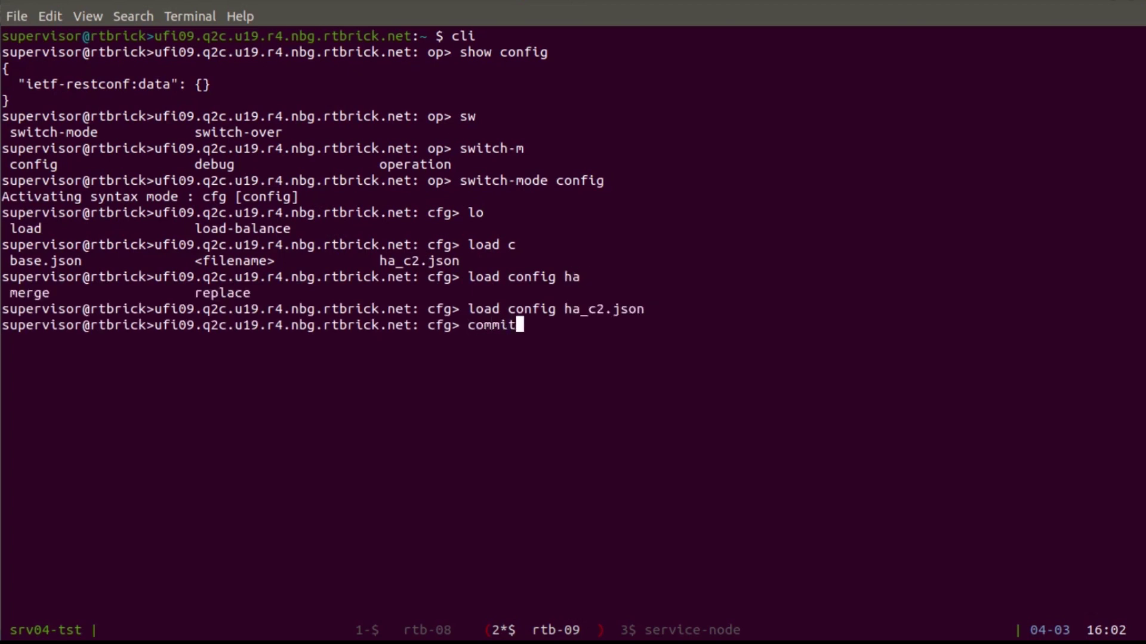
pyautogui.press('Return')
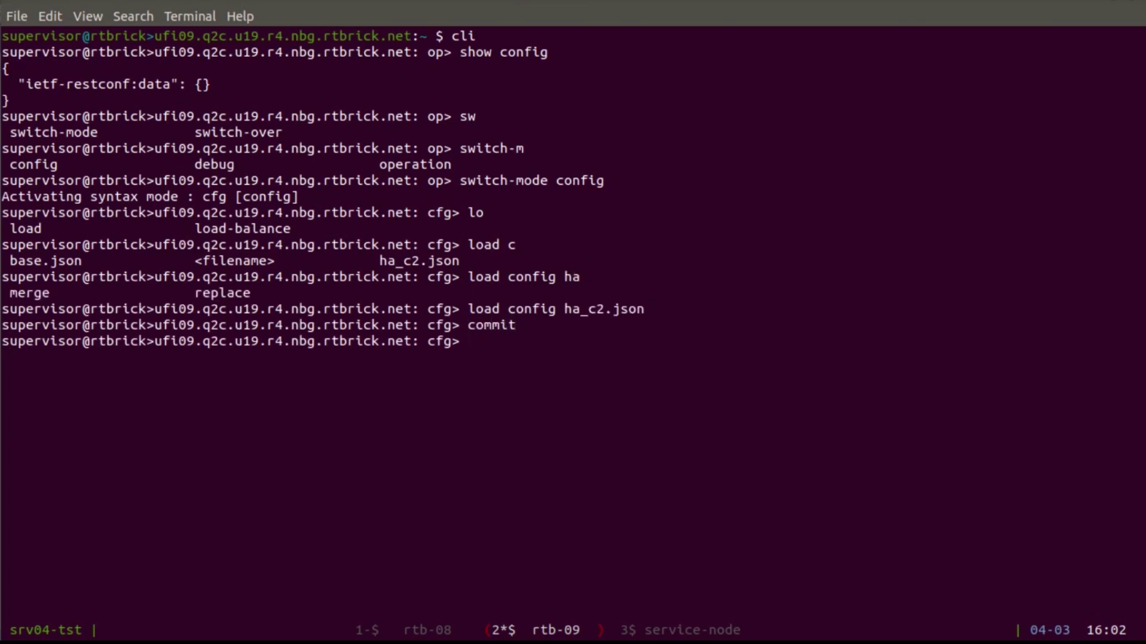
pyautogui.press('Return')
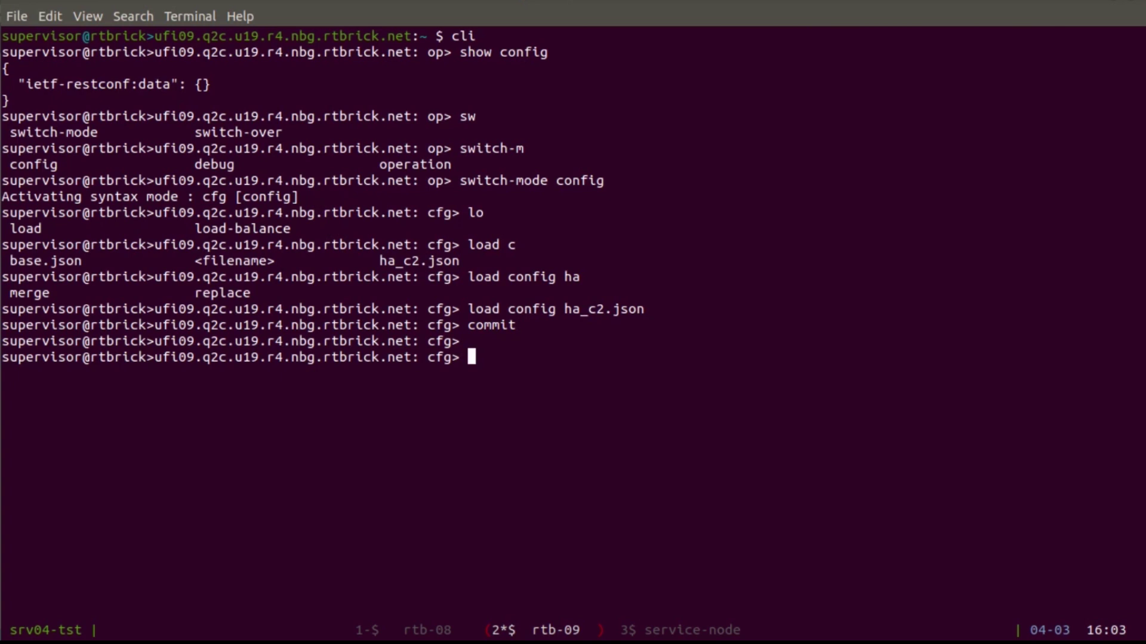
# - Display ufi08's time-series configuration with show config time-series
pyautogui.hotkey('ctrl', 'a')
pyautogui.press('p')
pyautogui.press('Return')
pyautogui.press('Return')
pyautogui.write('show')
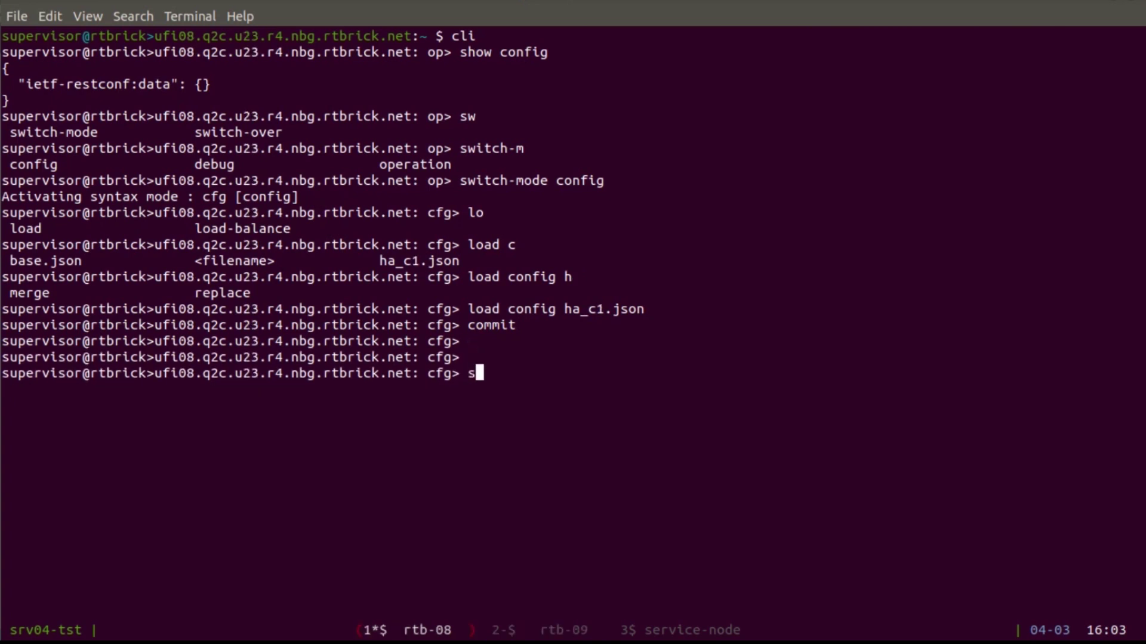
pyautogui.write(' con')
pyautogui.press('Tab')
pyautogui.write('tim')
pyautogui.press('Tab')
pyautogui.press('Return')
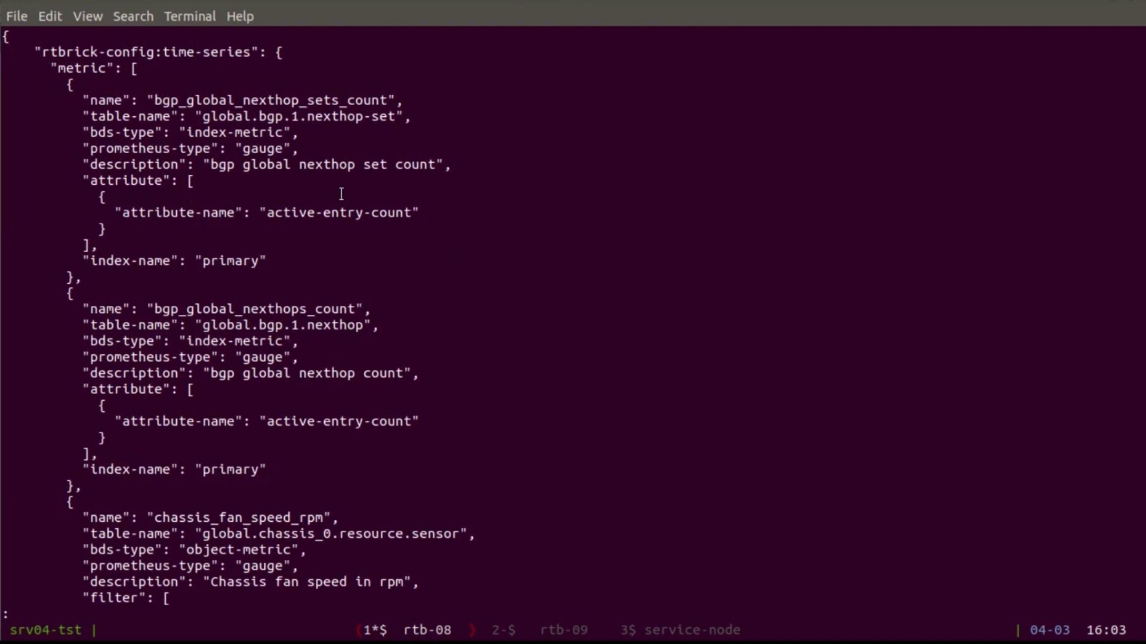
# - Page through the telemetry JSON, quit the pager, and return to the Grafana dashboard
pyautogui.moveTo(58, 69); pyautogui.dragTo(467, 275)
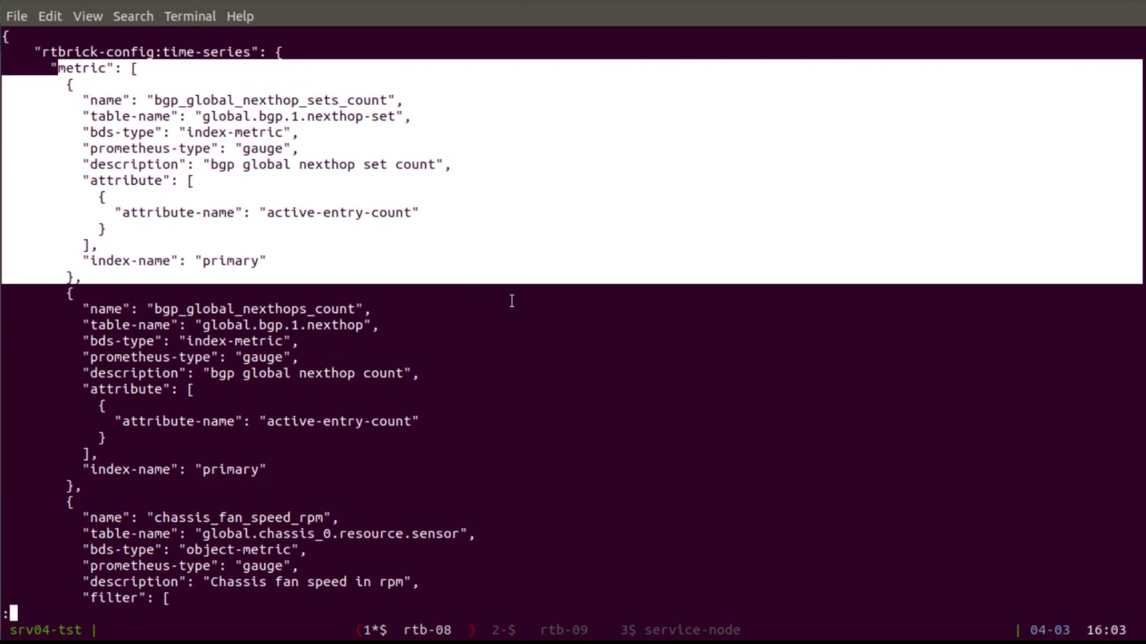
pyautogui.click(503, 321)
pyautogui.press('space')
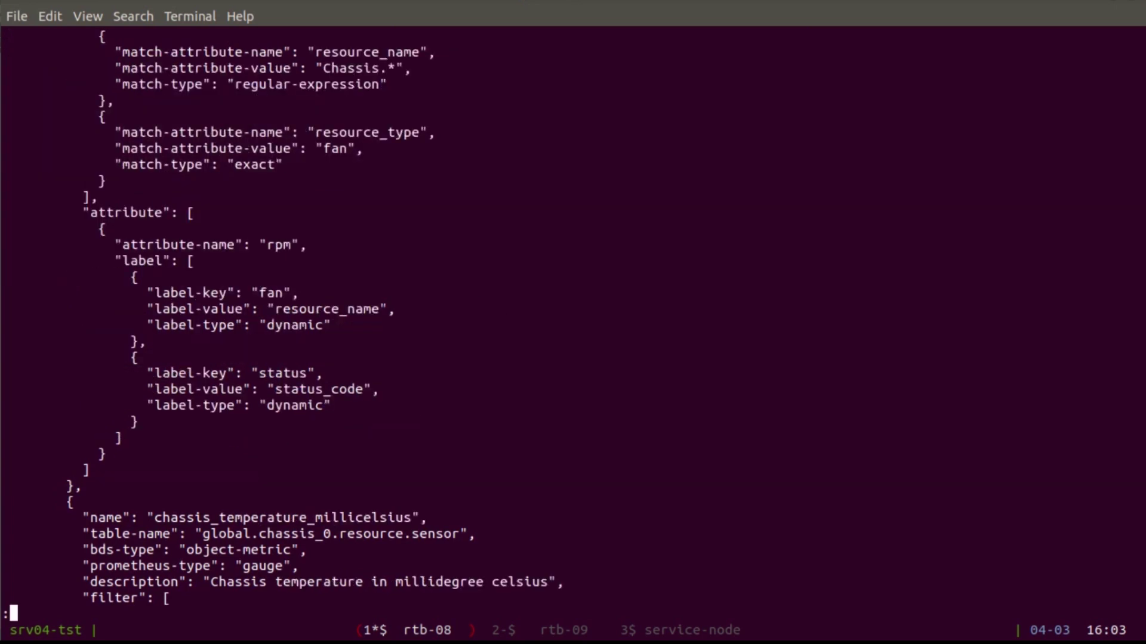
pyautogui.press('space')
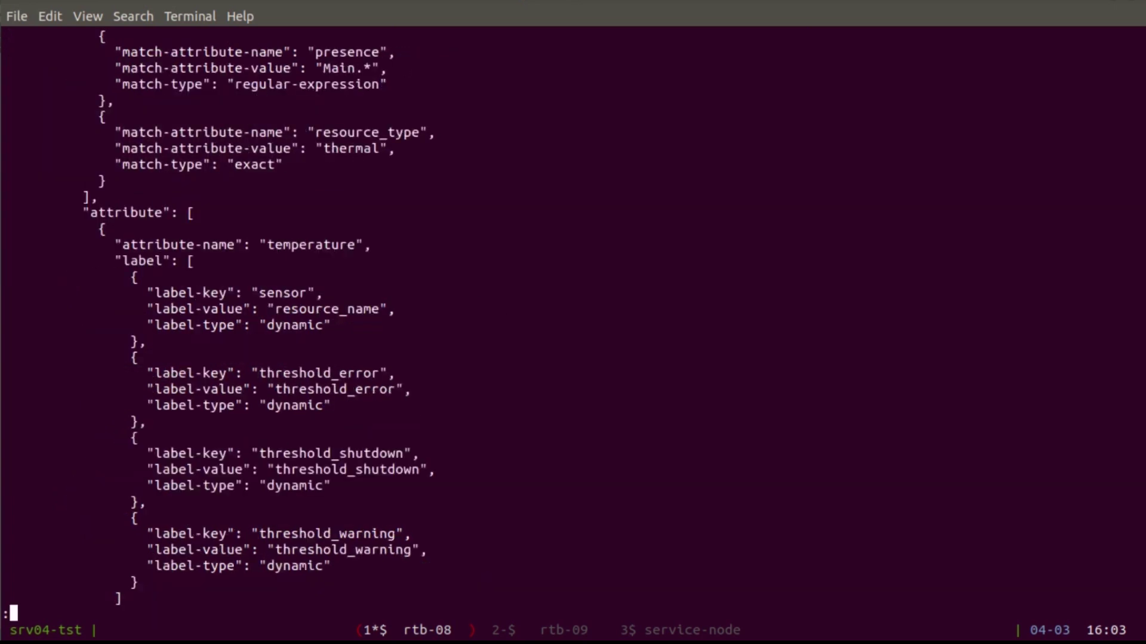
pyautogui.press('space')
pyautogui.press('space')
pyautogui.press('space')
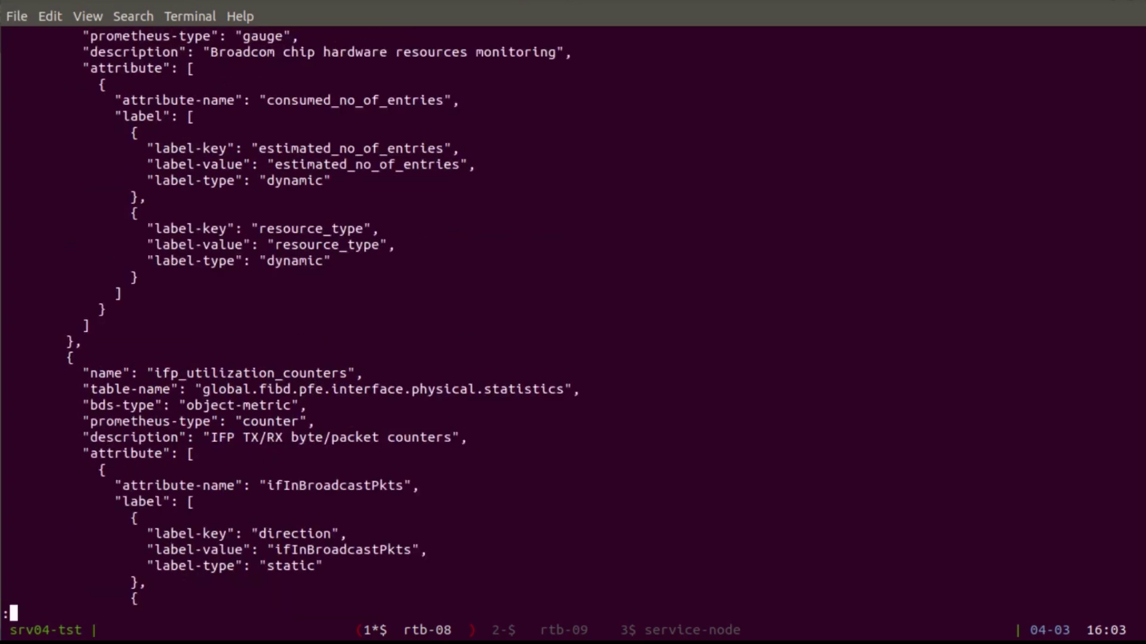
pyautogui.press('space')
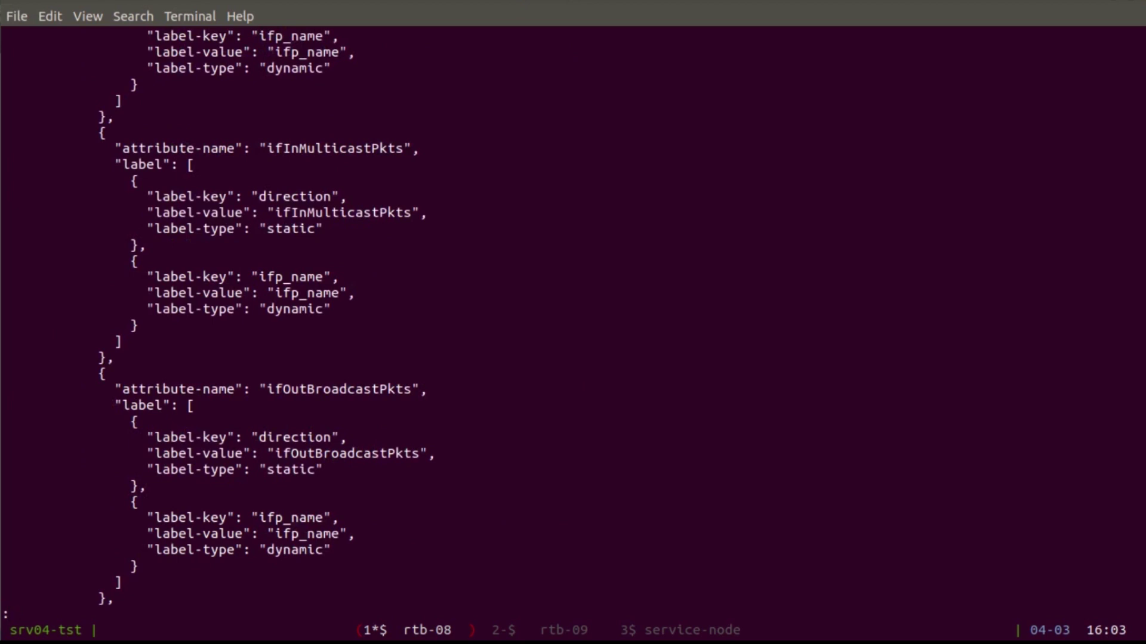
pyautogui.press('space')
pyautogui.press('space')
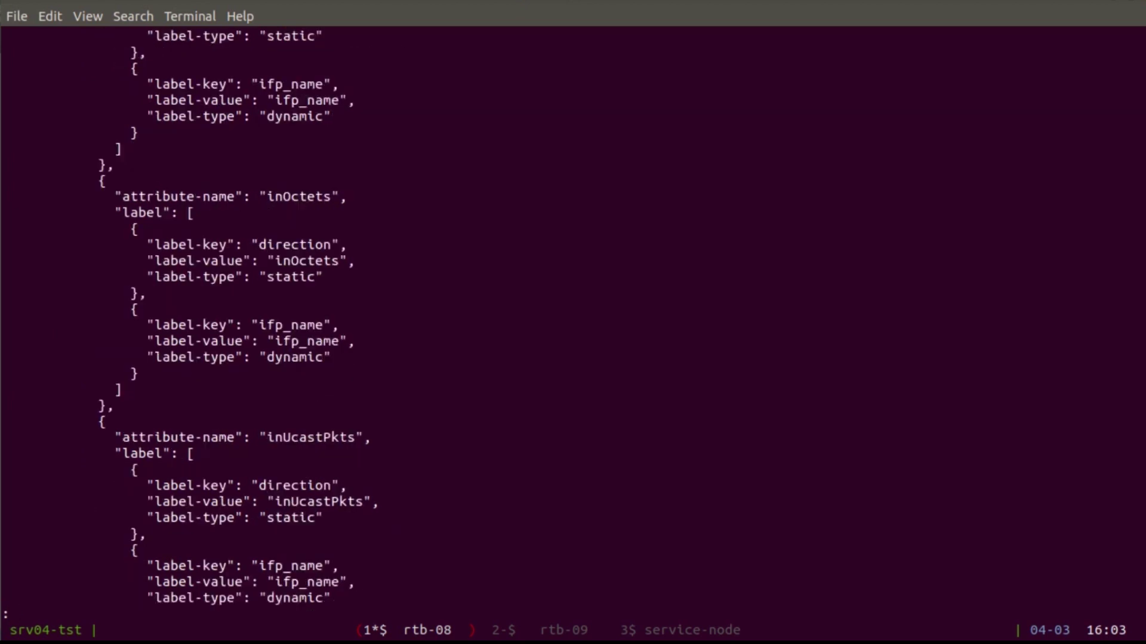
pyautogui.press('space')
pyautogui.press('space')
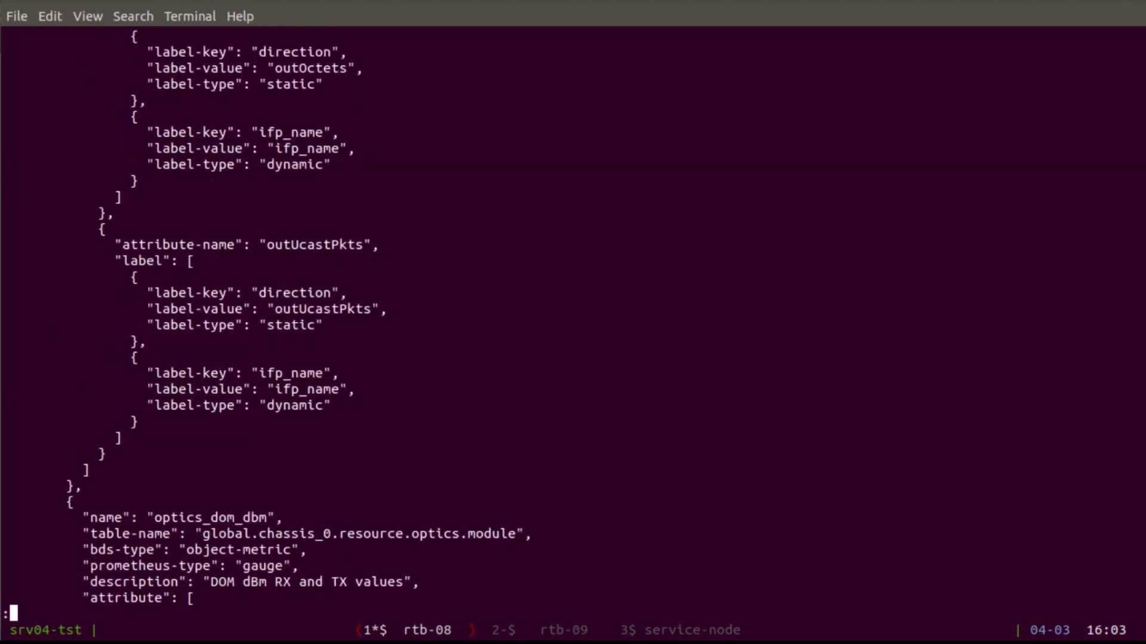
pyautogui.press('space')
pyautogui.press('space')
pyautogui.press('space')
pyautogui.press('space')
pyautogui.press('space')
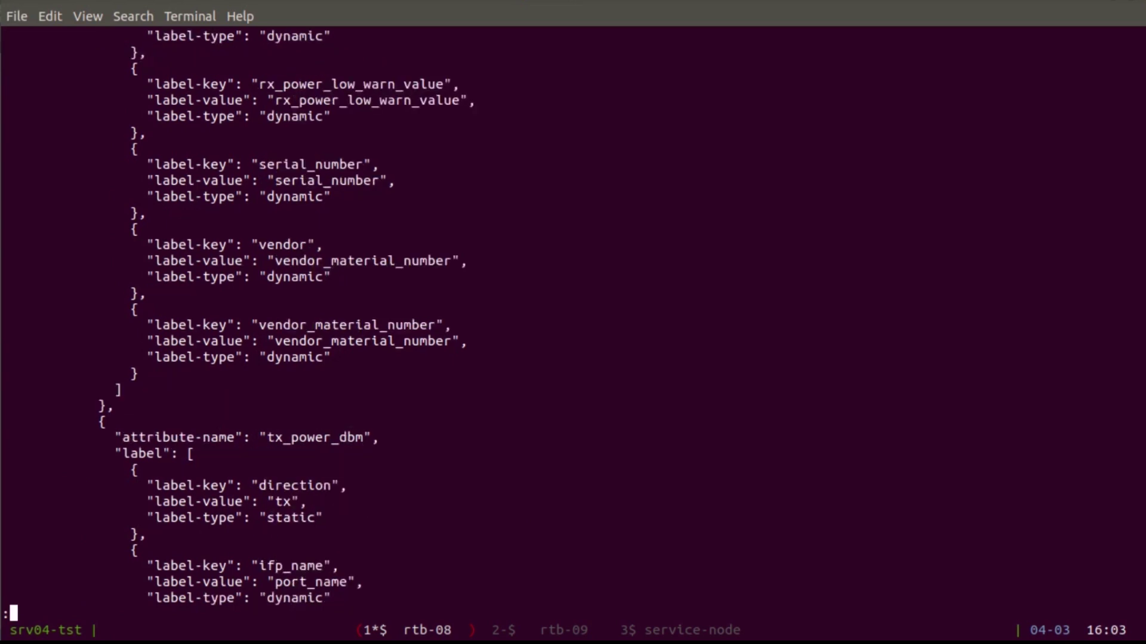
pyautogui.press('space')
pyautogui.press('space')
pyautogui.press('space')
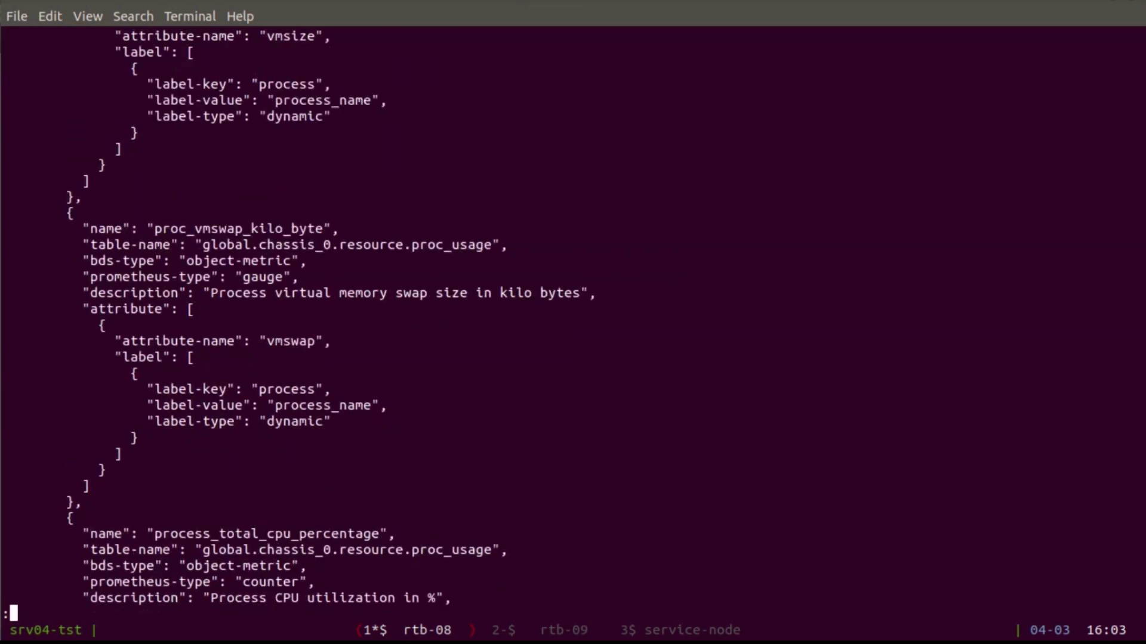
pyautogui.press('space')
pyautogui.press('space')
pyautogui.press('space')
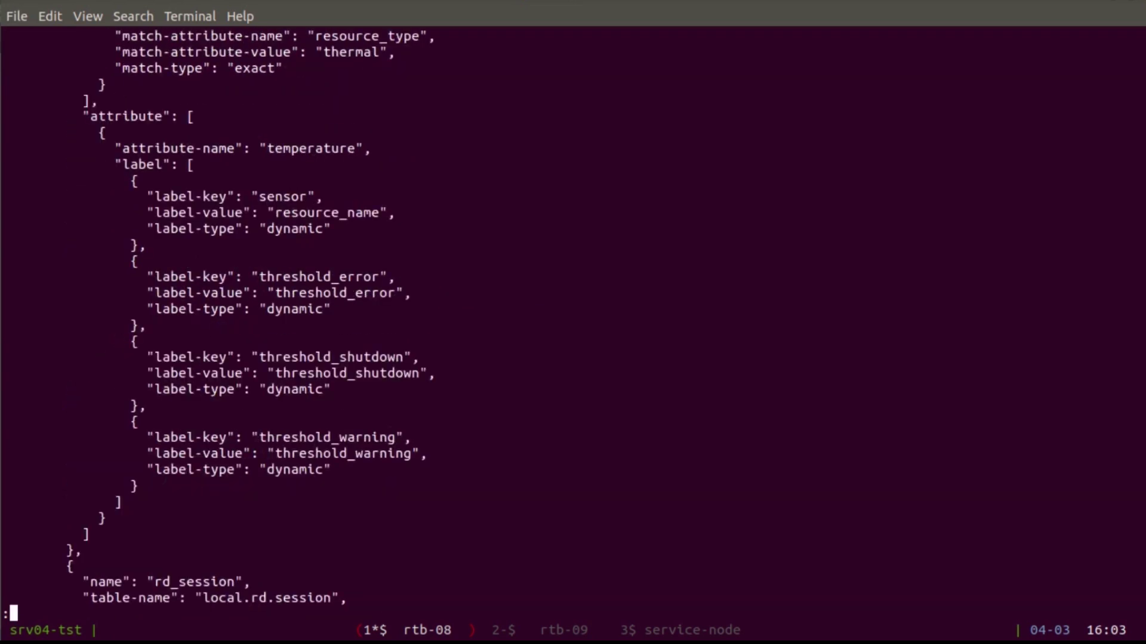
pyautogui.press('q')
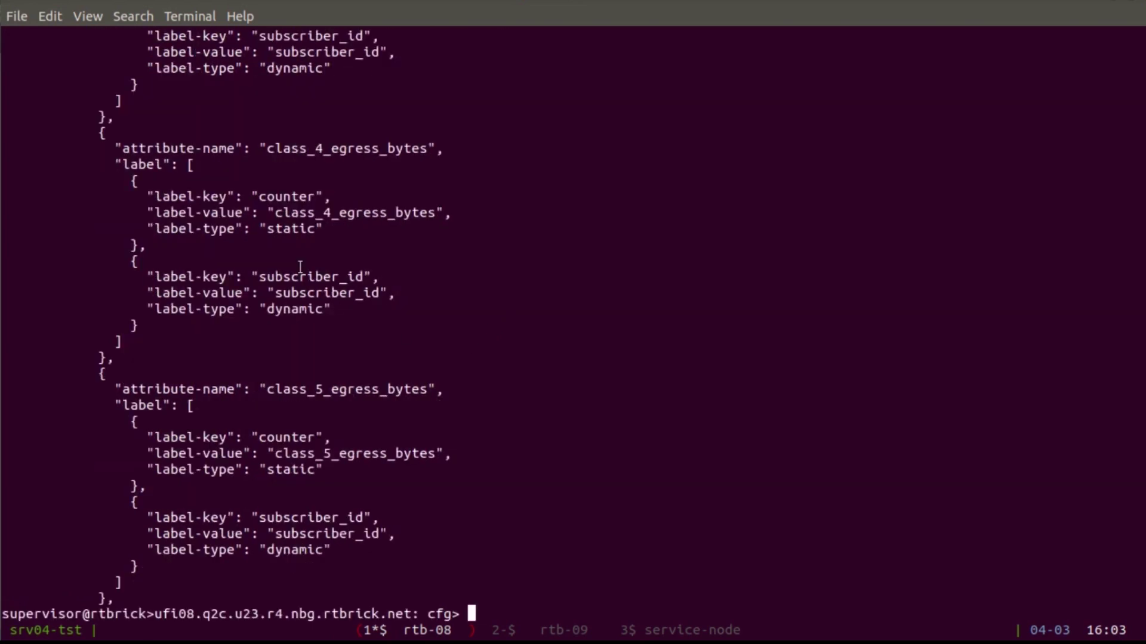
pyautogui.click(7, 9)
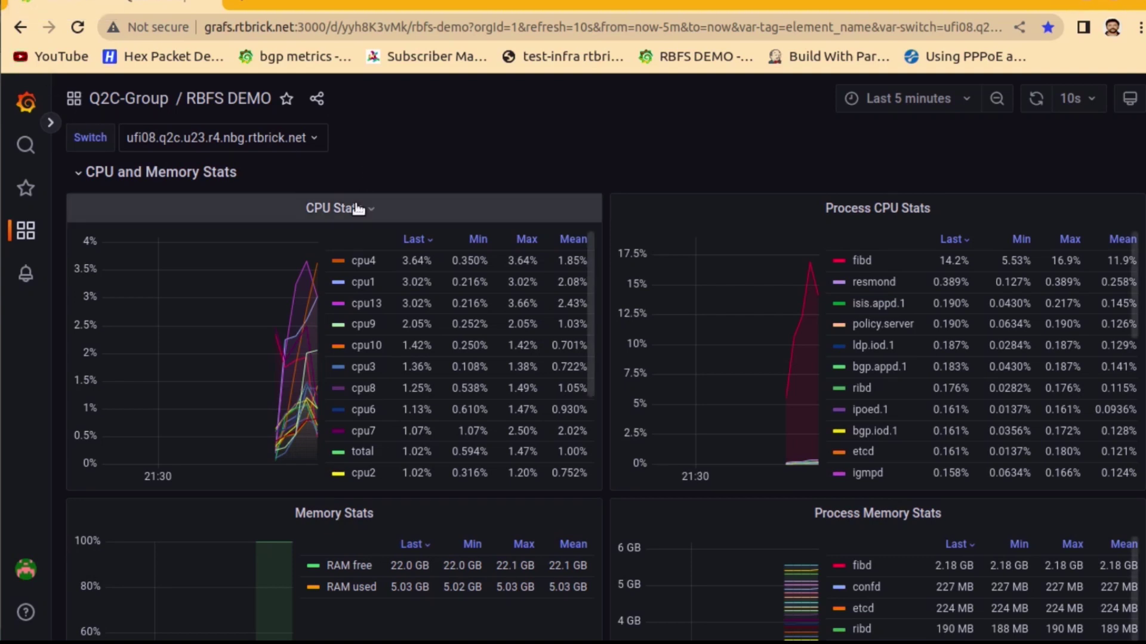
pyautogui.scroll(-7, 738, 359)
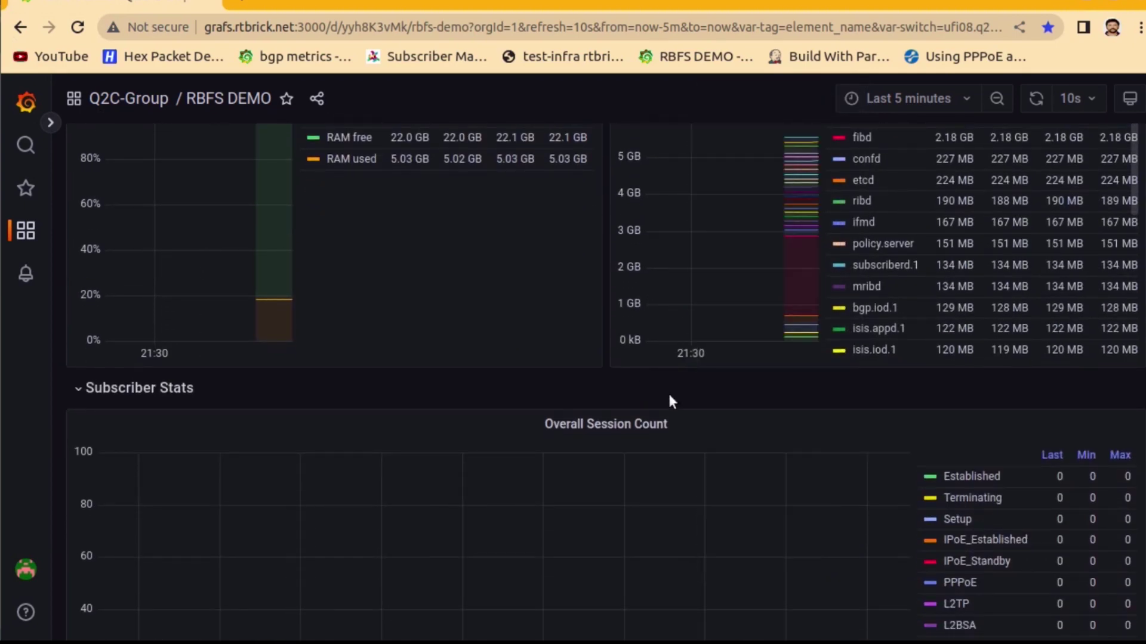
pyautogui.scroll(-2, 687, 394)
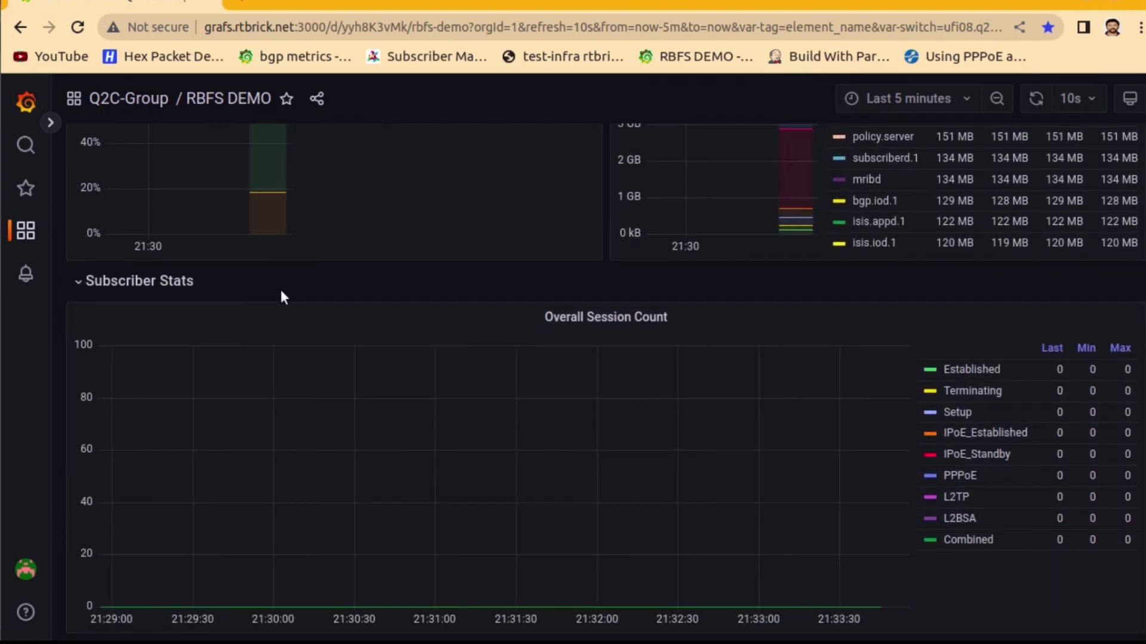
pyautogui.scroll(-6, 291, 292)
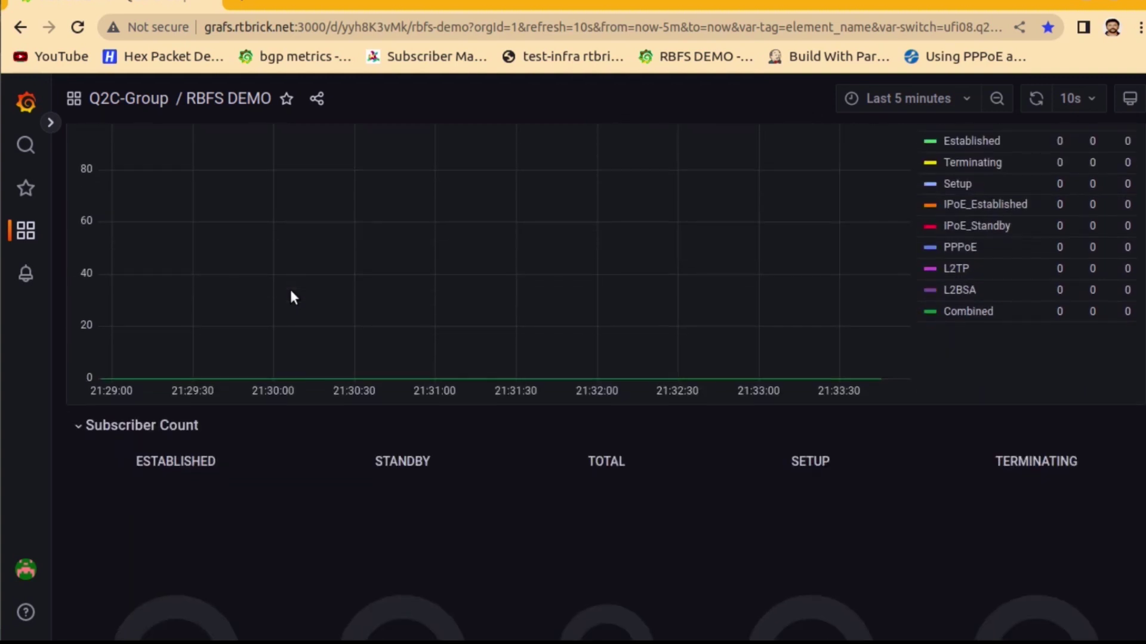
pyautogui.scroll(-7, 291, 293)
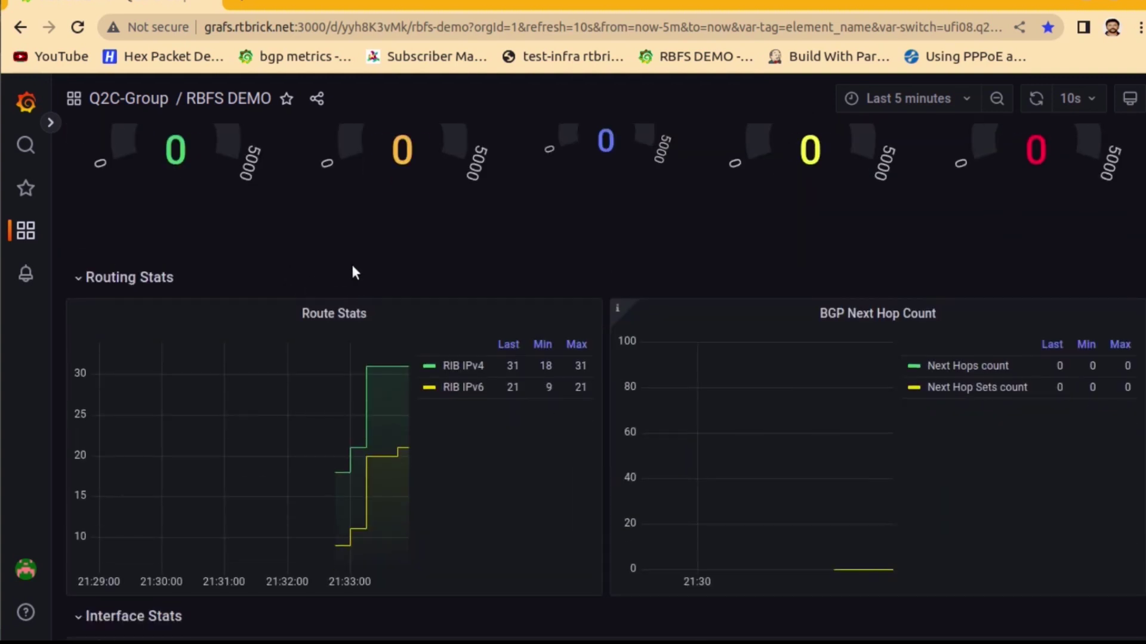
pyautogui.scroll(-4, 421, 246)
pyautogui.scroll(2, 421, 246)
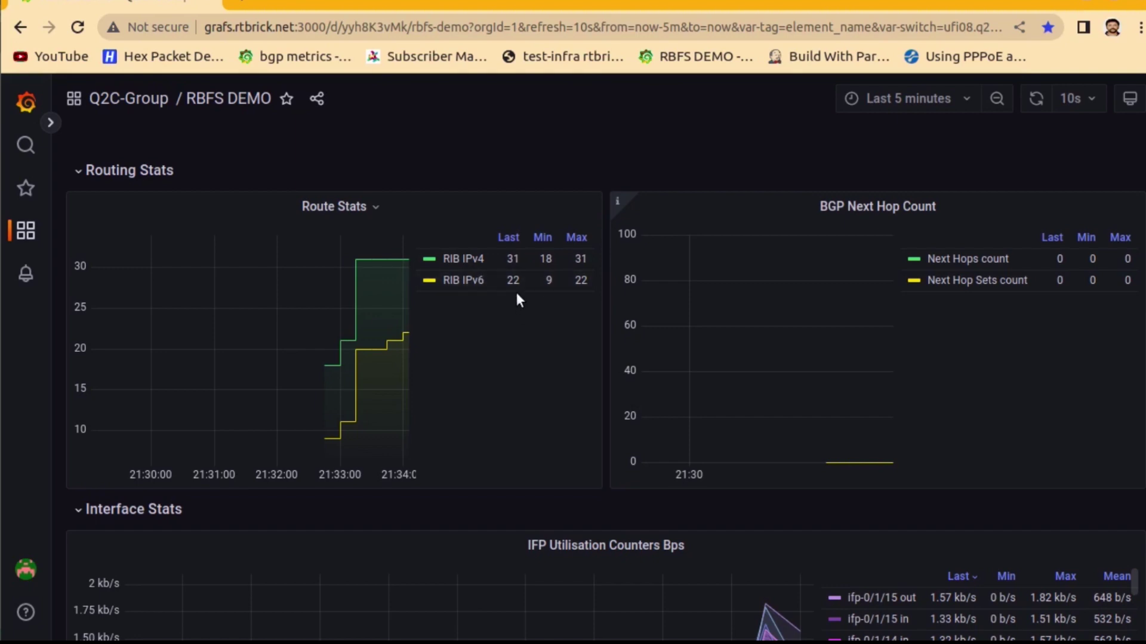
pyautogui.scroll(-20, 501, 324)
pyautogui.scroll(-10, 501, 326)
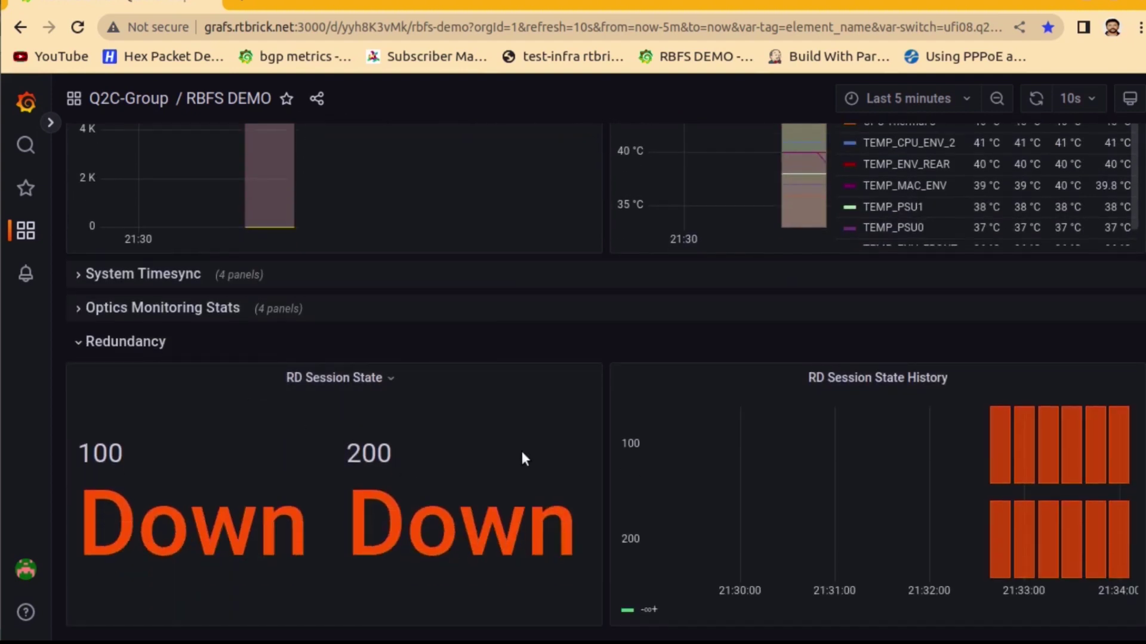
pyautogui.scroll(10, 565, 384)
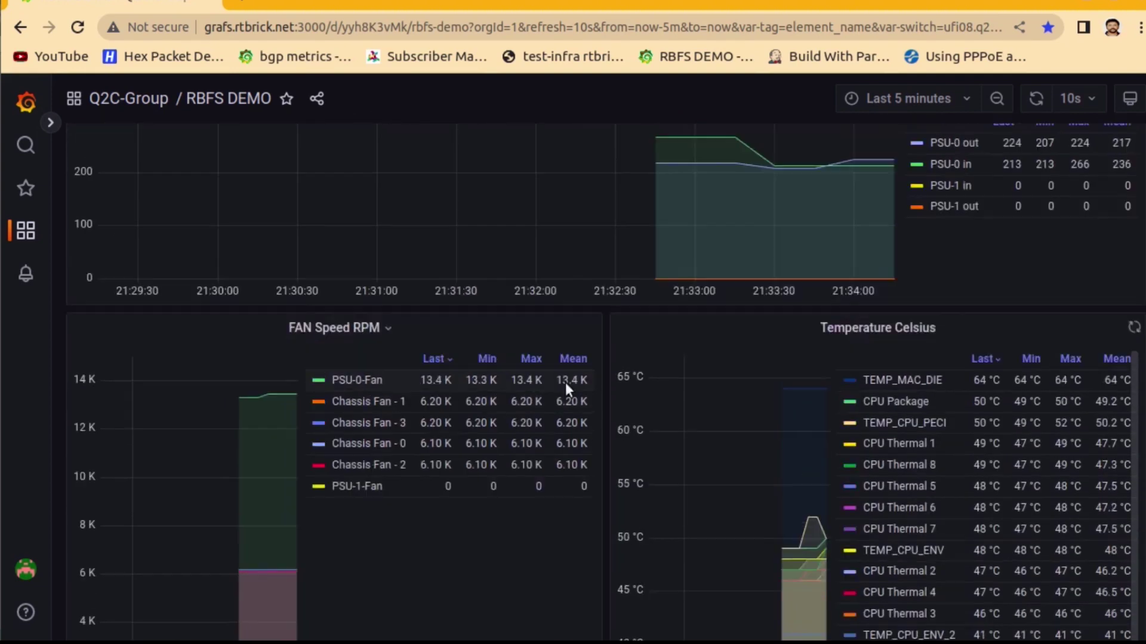
pyautogui.scroll(20, 566, 385)
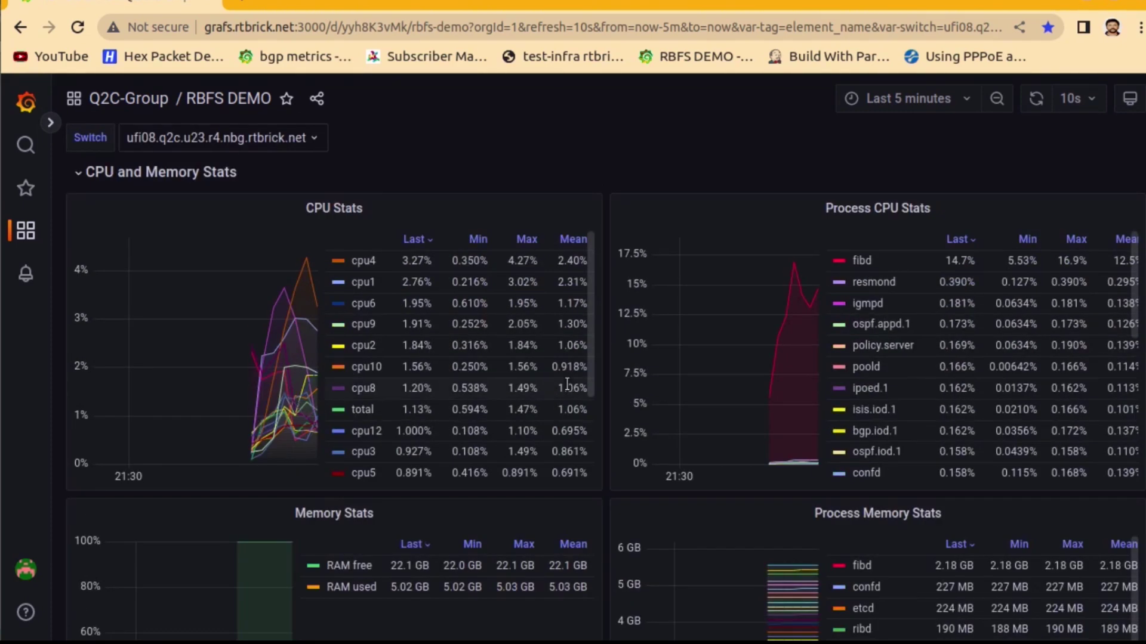
# - Run 'sudo bngblaster -C ha_demo.json -I -S run.sock' in the BNG Blaster terminal
pyautogui.click(3, 181)
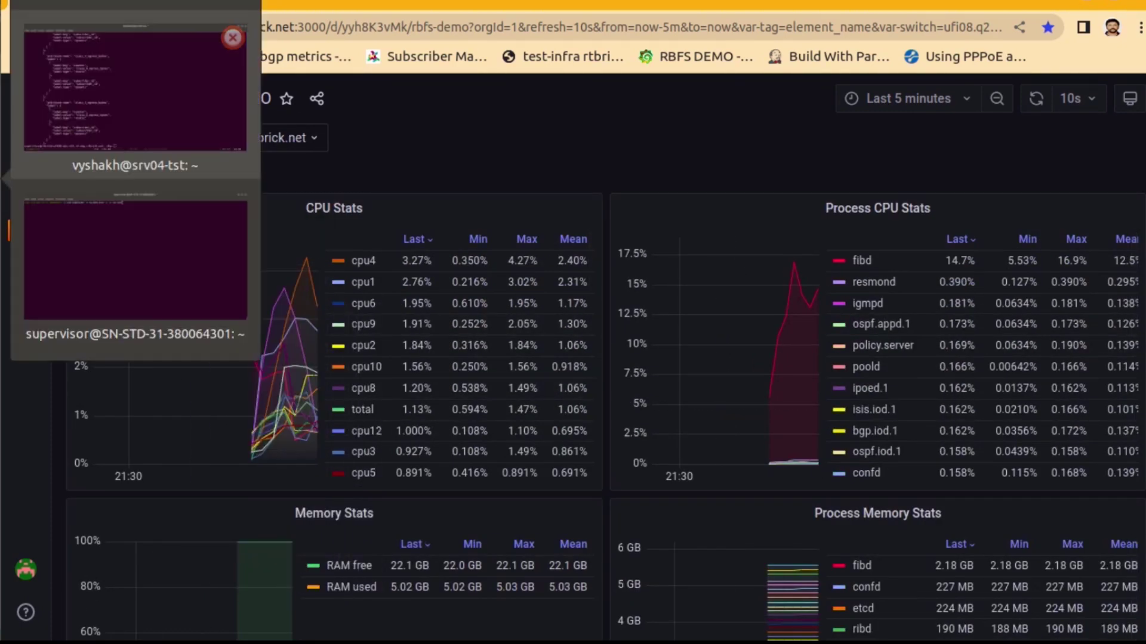
pyautogui.click(77, 270)
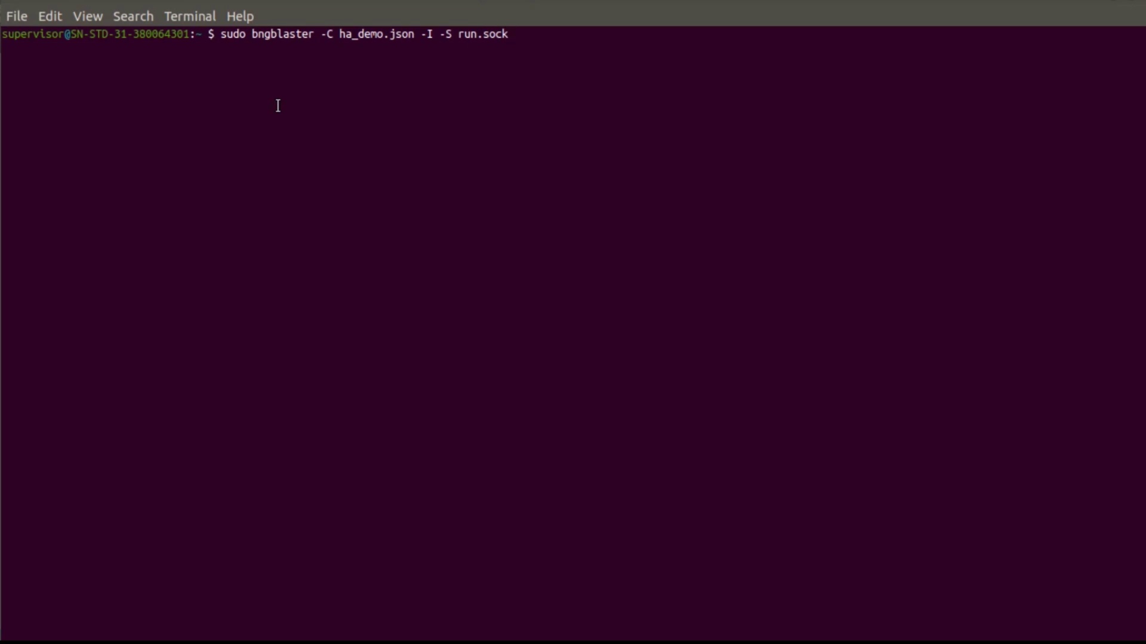
pyautogui.doubleClick(352, 34)
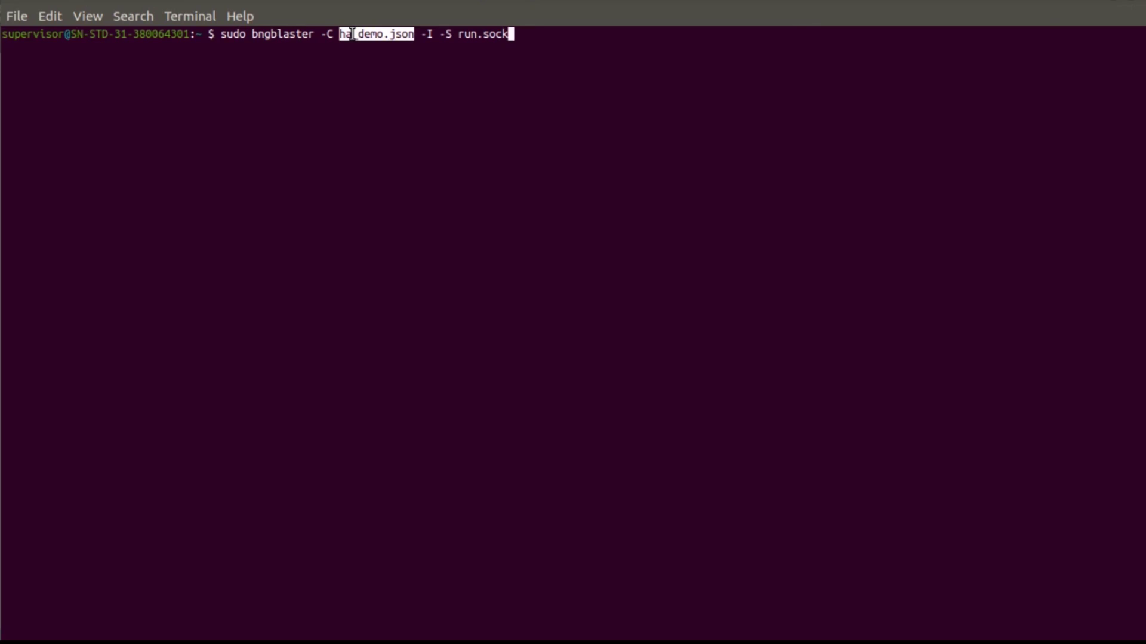
pyautogui.press('Return')
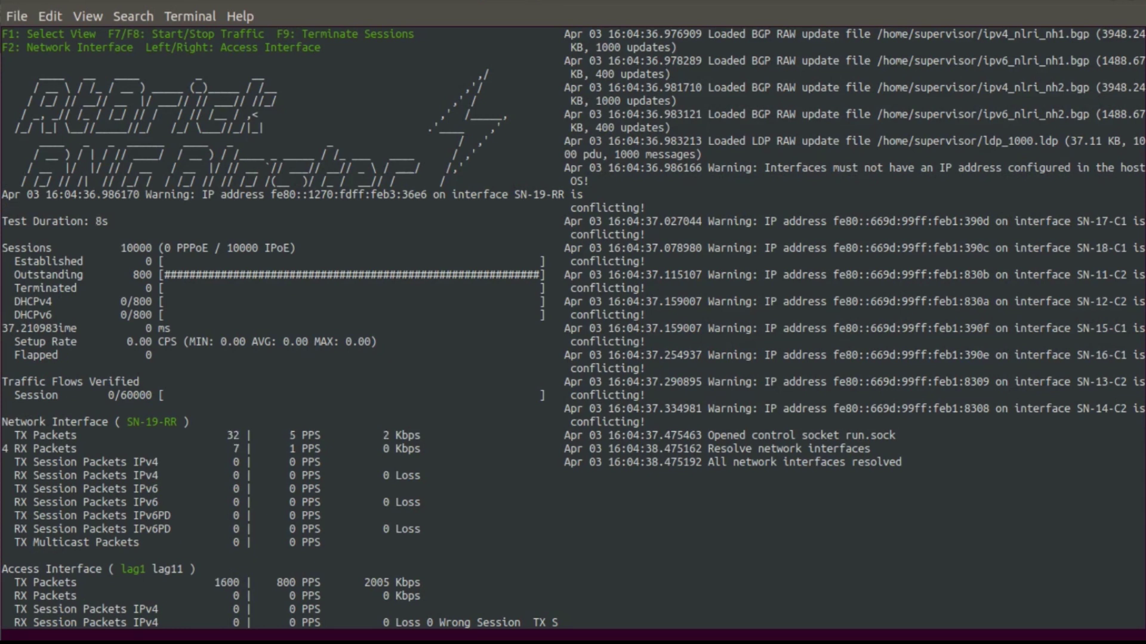
pyautogui.click(11, 177)
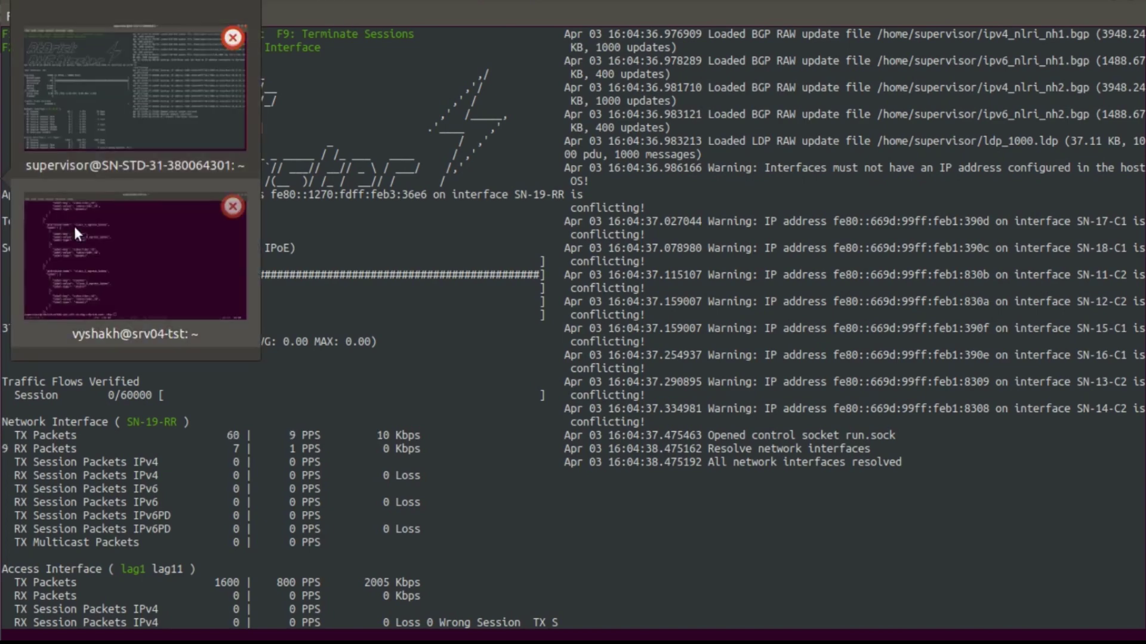
# - Back in the RBFS CLI, list the LAG interfaces with show lag
pyautogui.click(108, 245)
pyautogui.press('Return')
pyautogui.press('Return')
pyautogui.press('Return')
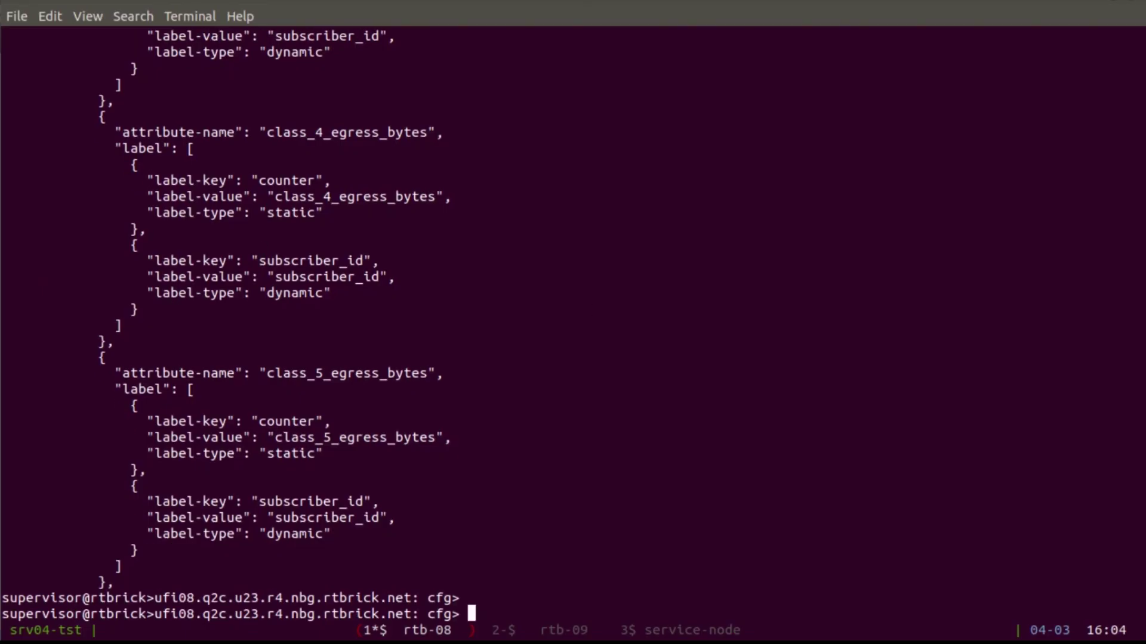
pyautogui.write('show lag')
pyautogui.press('Return')
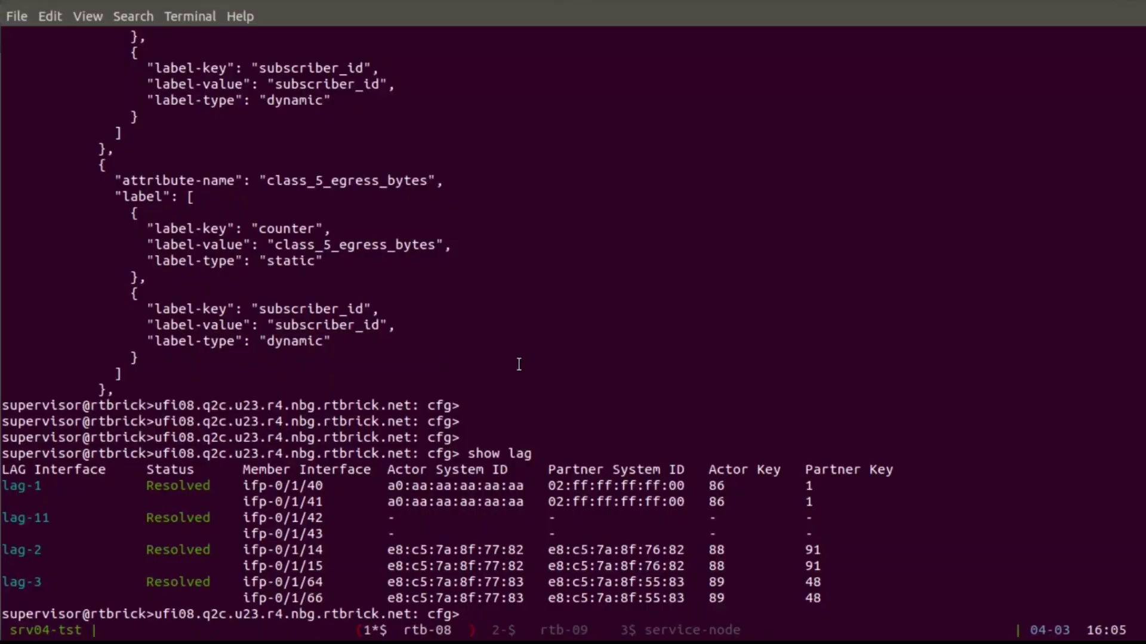
# - List IS-IS neighbors, LDP neighbors and BGP peers, marking peers with received prefixes
pyautogui.write('show isis ne')
pyautogui.press('Tab')
pyautogui.press('Return')
pyautogui.write('sh')
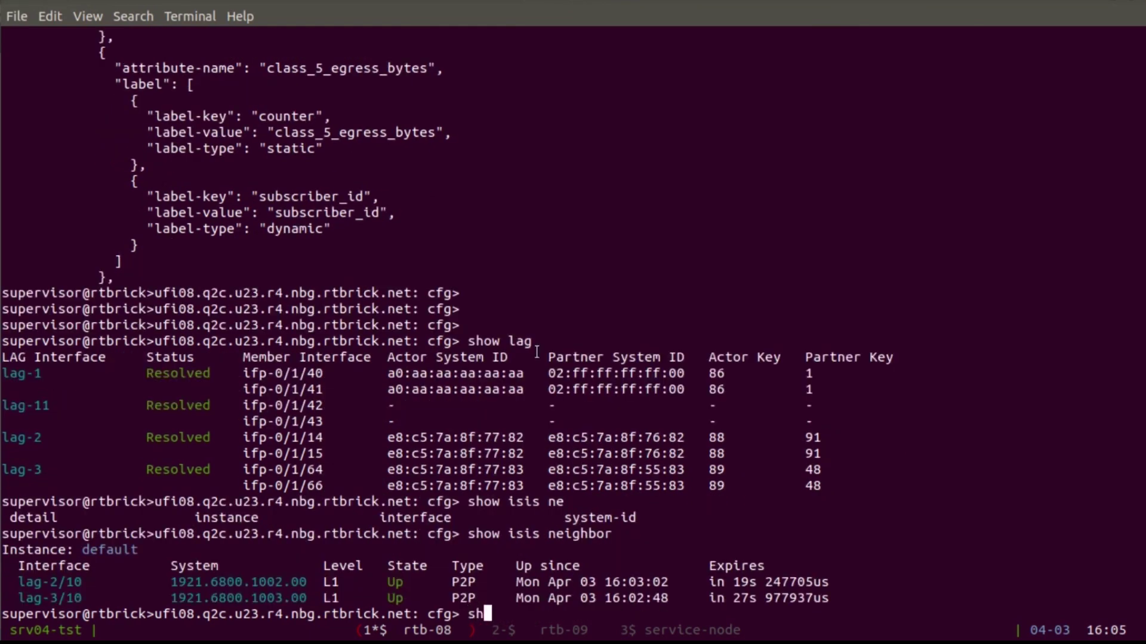
pyautogui.write('ow ldp ne')
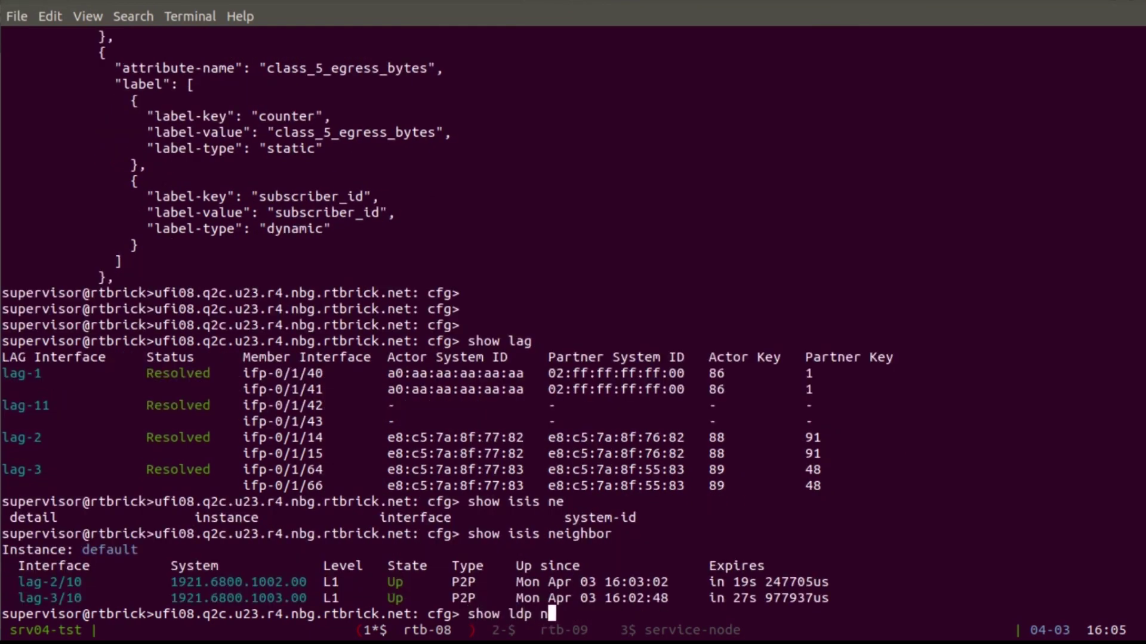
pyautogui.press('Tab')
pyautogui.press('Return')
pyautogui.press('Return')
pyautogui.press('Return')
pyautogui.write('sh')
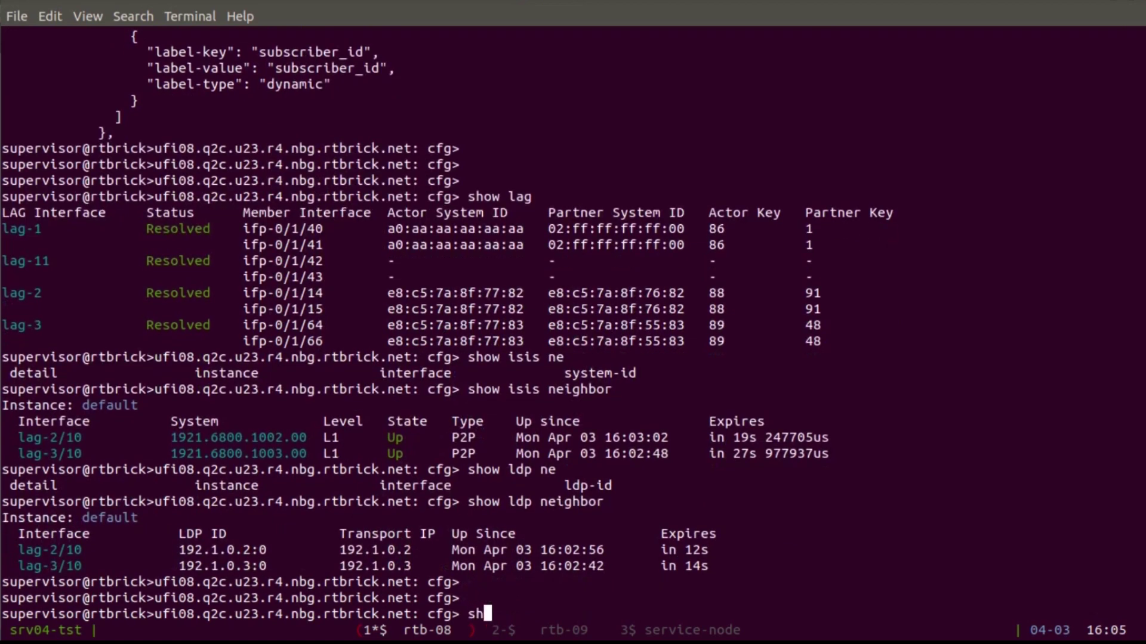
pyautogui.write('ow bgp peer')
pyautogui.press('Return')
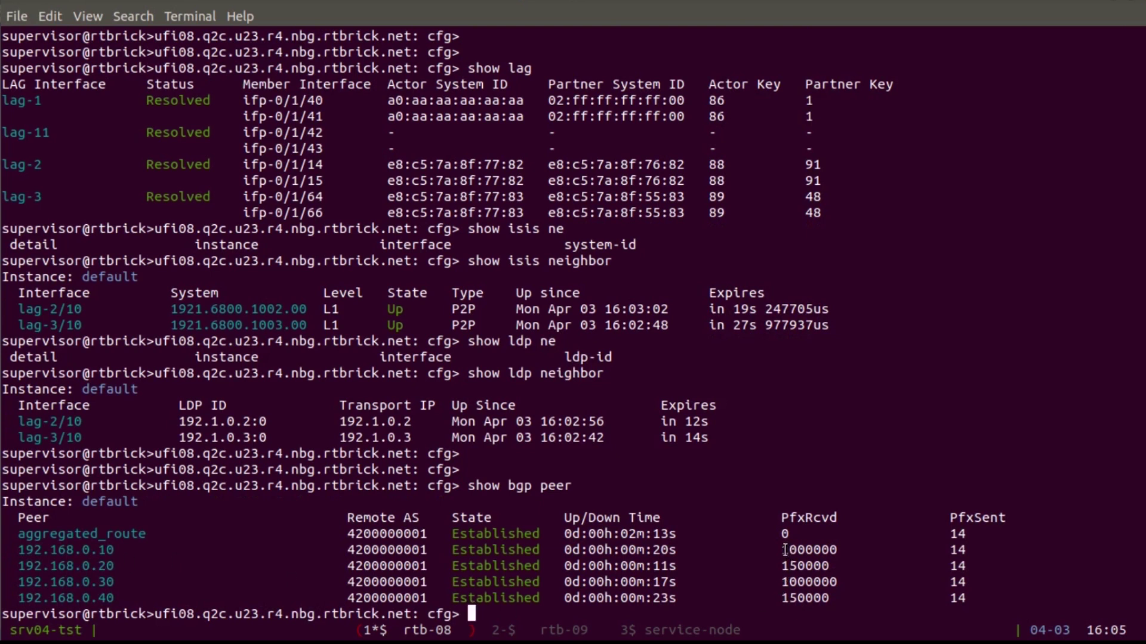
pyautogui.moveTo(785, 550); pyautogui.dragTo(861, 596)
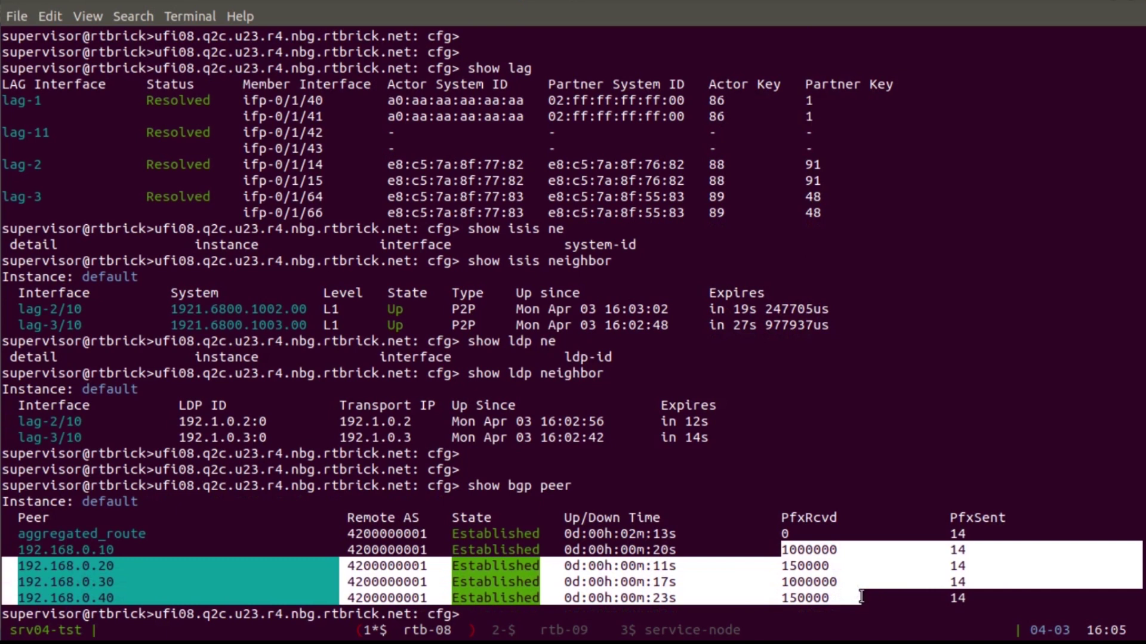
pyautogui.click(663, 526)
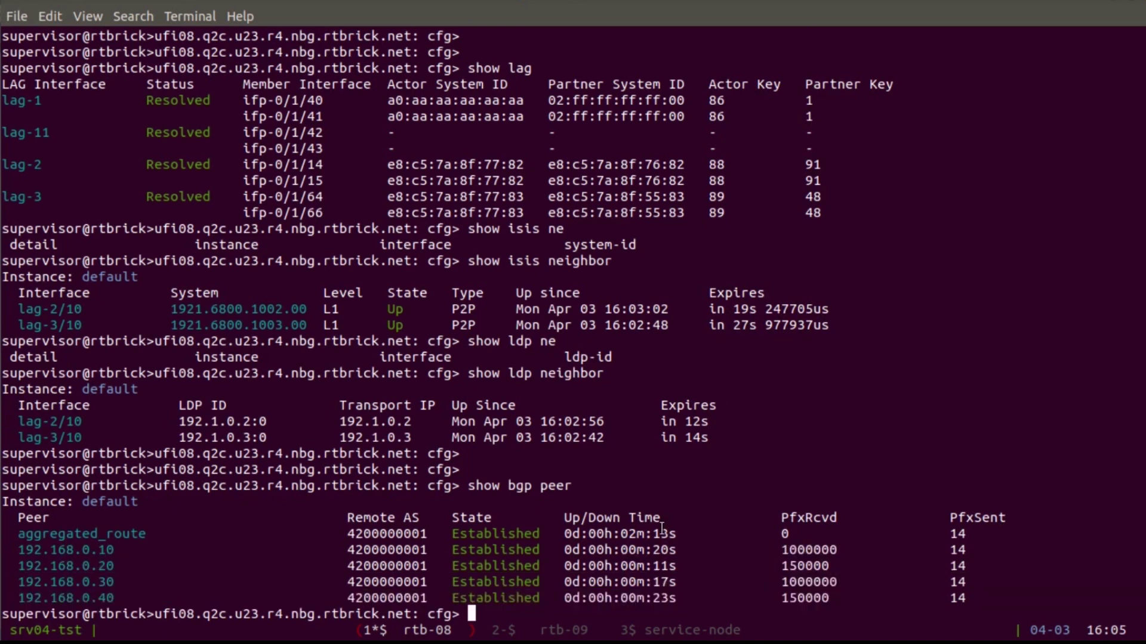
pyautogui.press('Return')
pyautogui.press('Return')
pyautogui.press('Return')
pyautogui.press('Return')
pyautogui.press('Return')
pyautogui.press('Return')
pyautogui.press('Return')
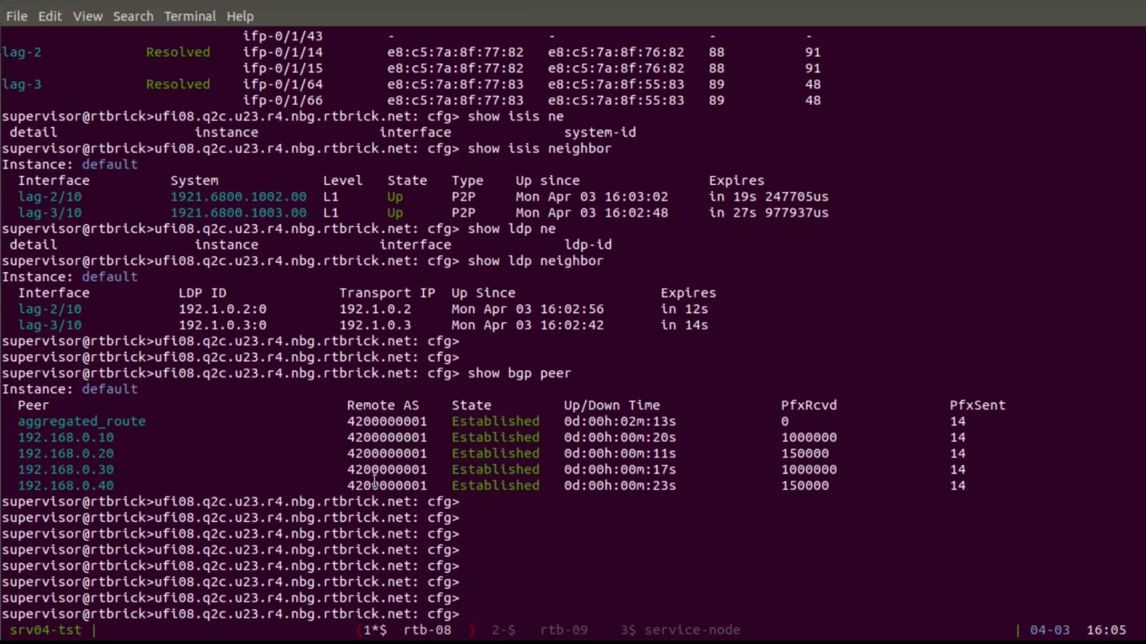
# - List ufi08's redundancy sessions, highlighting session 100 on lag-1 active and 200 standby
pyautogui.write('show red')
pyautogui.press('Tab')
pyautogui.write('se')
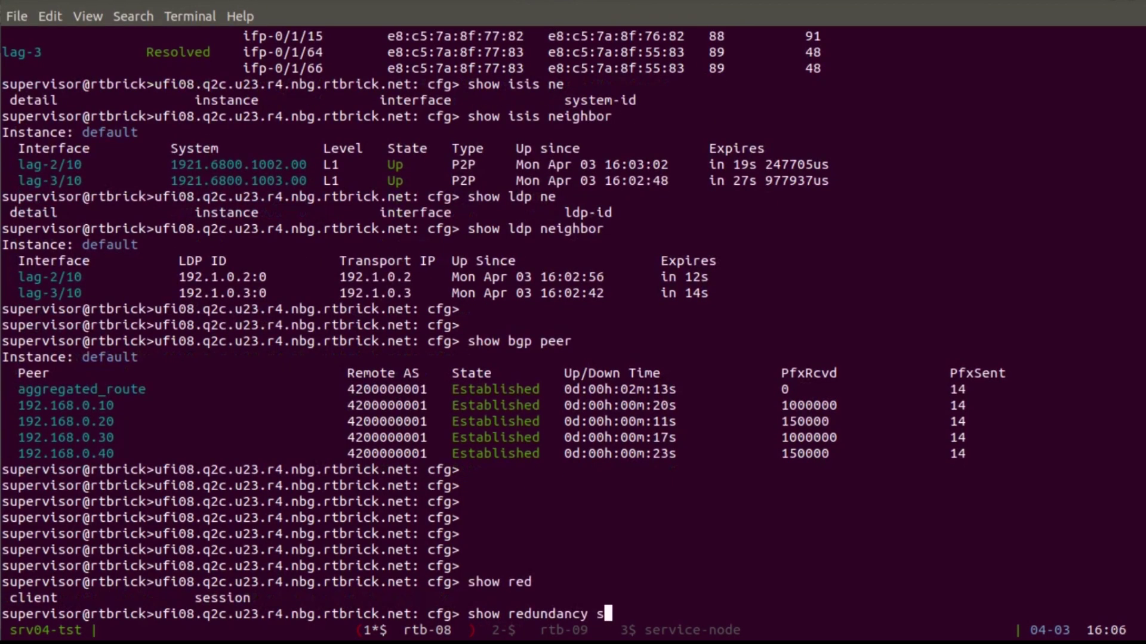
pyautogui.press('Tab')
pyautogui.press('Return')
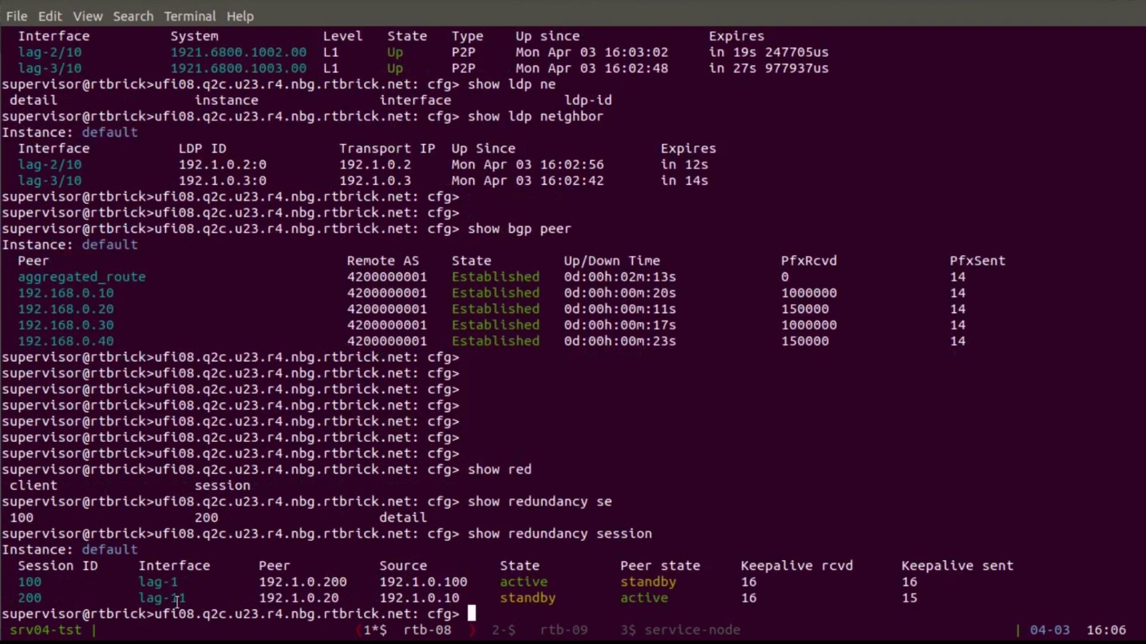
pyautogui.moveTo(15, 581); pyautogui.dragTo(50, 582)
pyautogui.moveTo(138, 582); pyautogui.dragTo(180, 582)
pyautogui.doubleClick(537, 582)
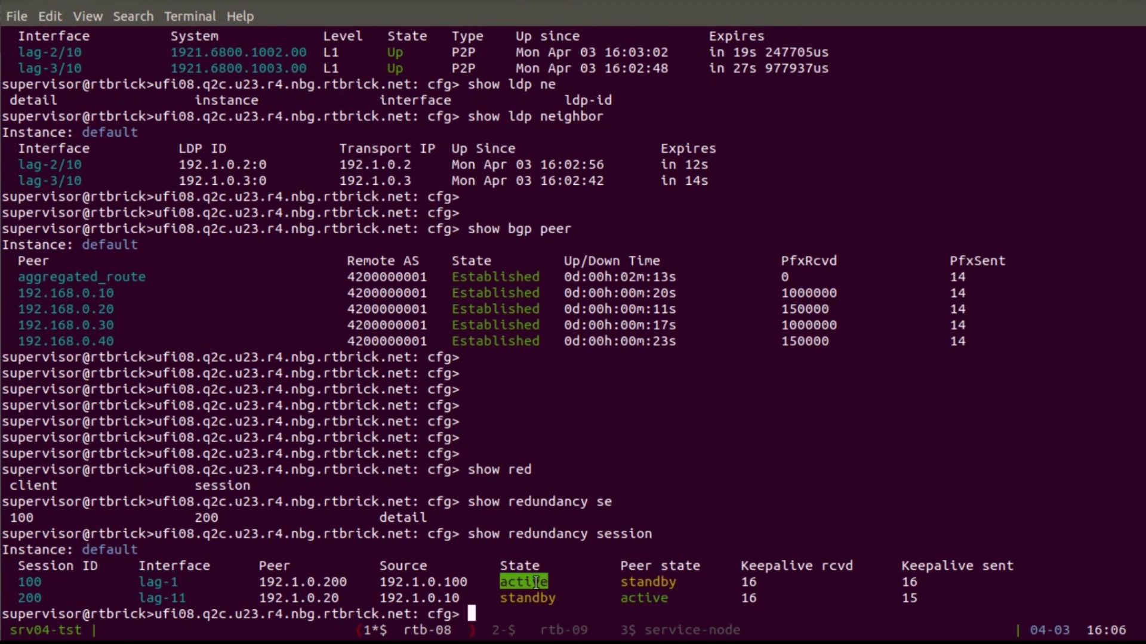
pyautogui.doubleClick(33, 598)
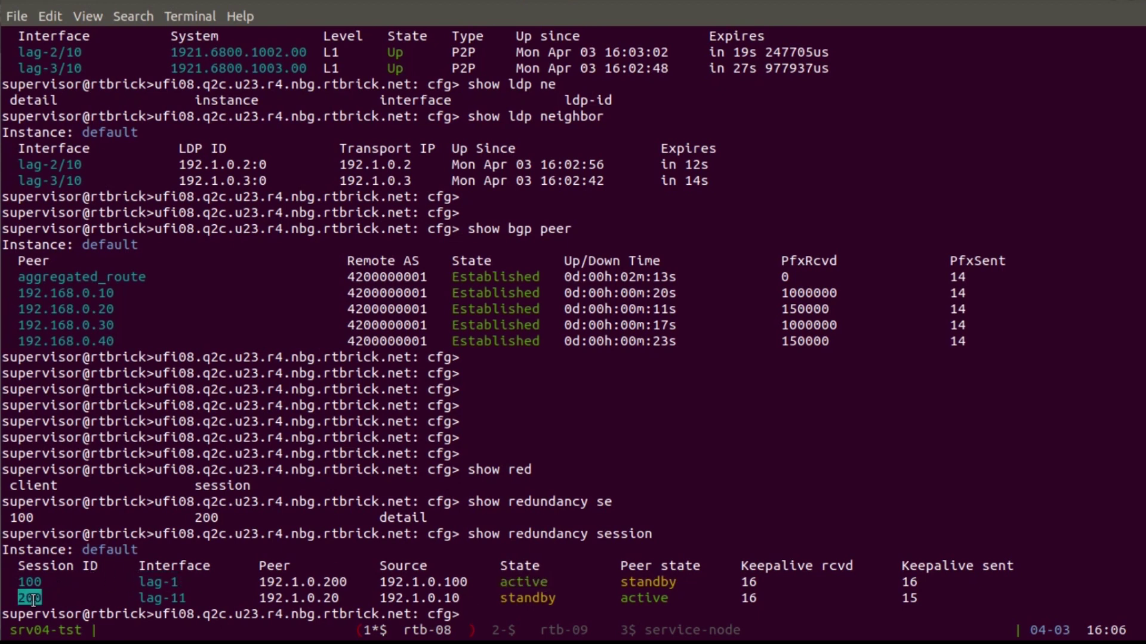
pyautogui.doubleClick(542, 599)
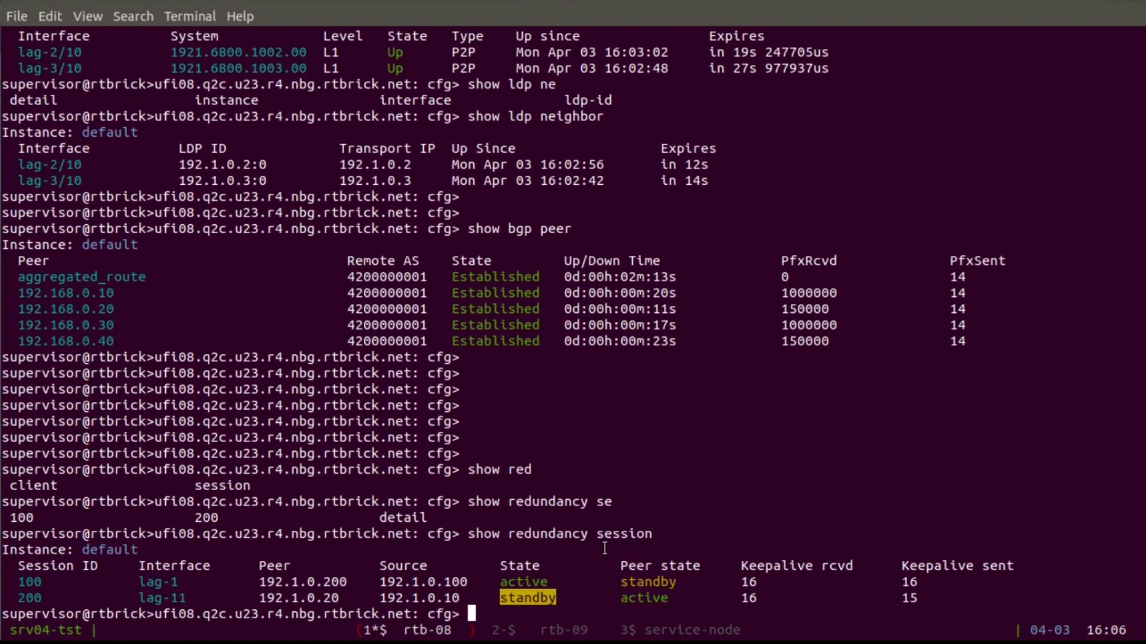
pyautogui.click(614, 521)
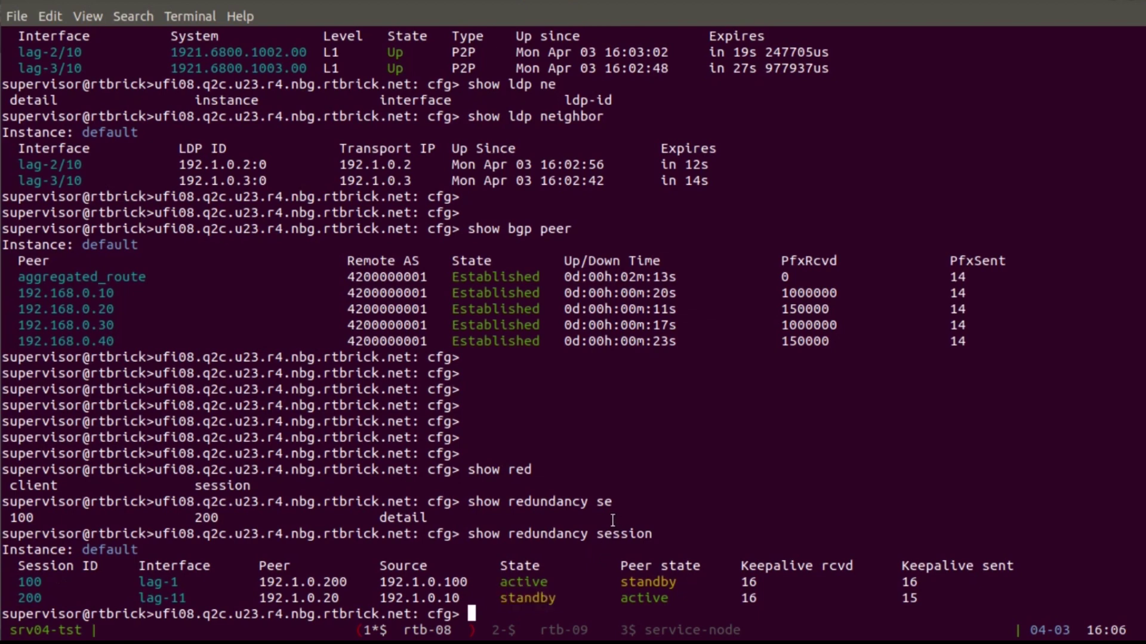
# - List ufi09's redundancy sessions in window 2, highlighting interfaces lag-1 and lag-11
pyautogui.hotkey('ctrl', 'b')
pyautogui.write('2show ')
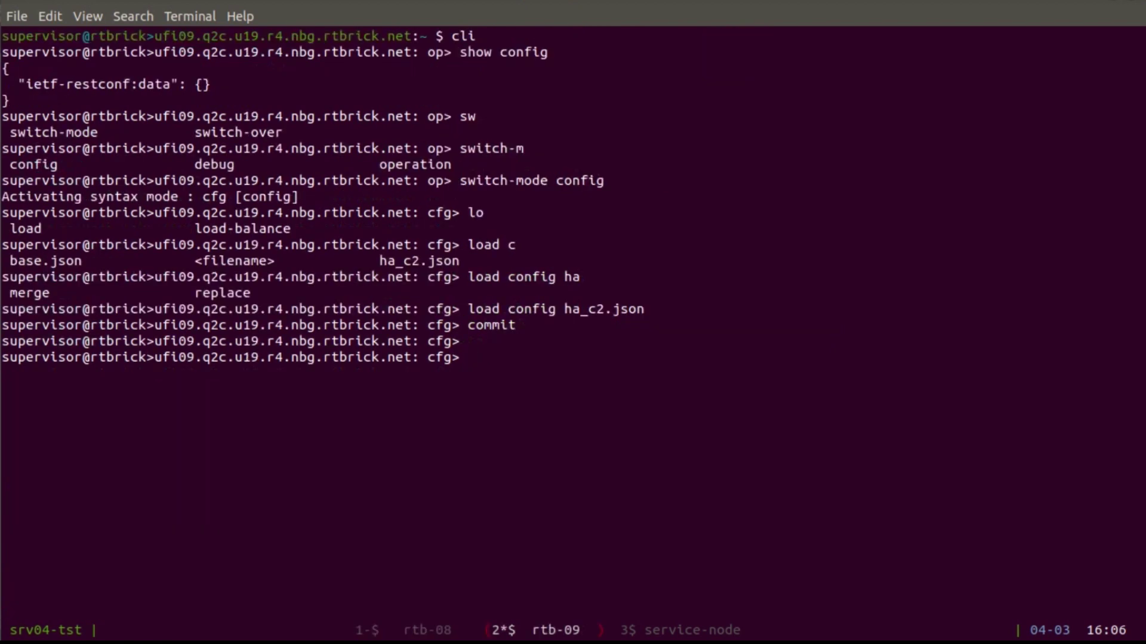
pyautogui.write('red')
pyautogui.press('Tab')
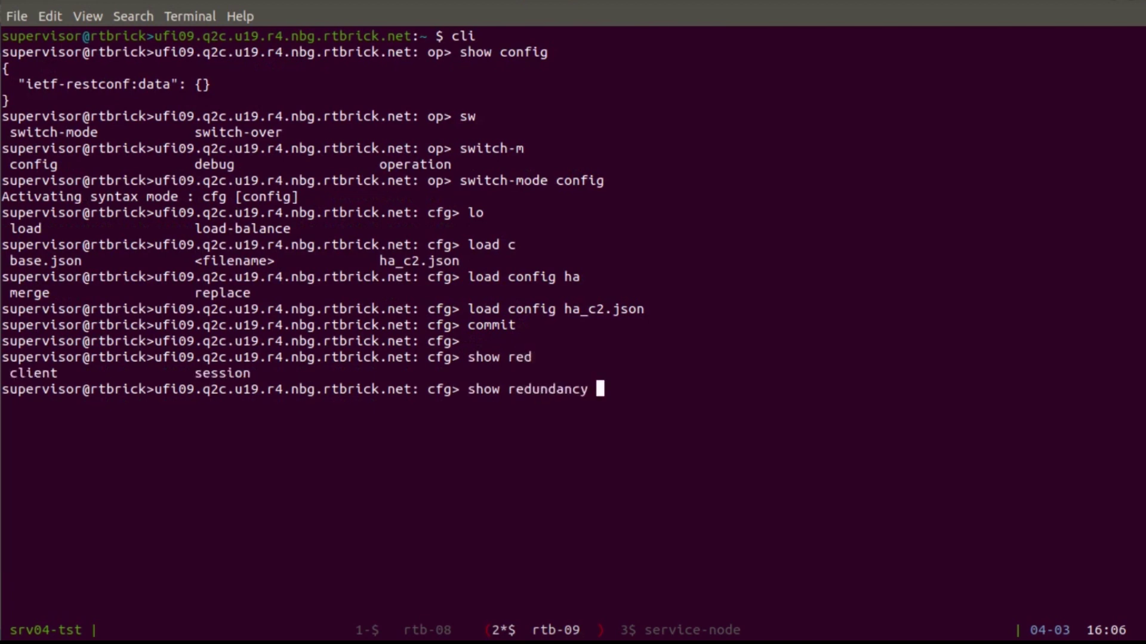
pyautogui.write('se')
pyautogui.press('Tab')
pyautogui.press('Return')
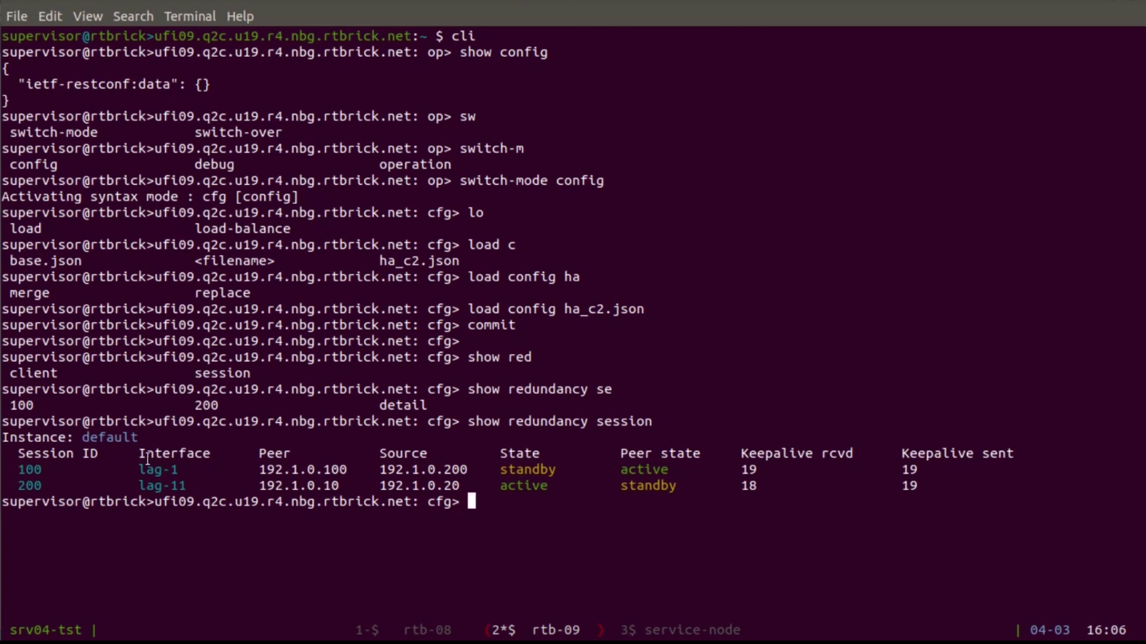
pyautogui.moveTo(140, 470); pyautogui.dragTo(177, 470)
pyautogui.moveTo(140, 487); pyautogui.dragTo(181, 484)
pyautogui.click(315, 475)
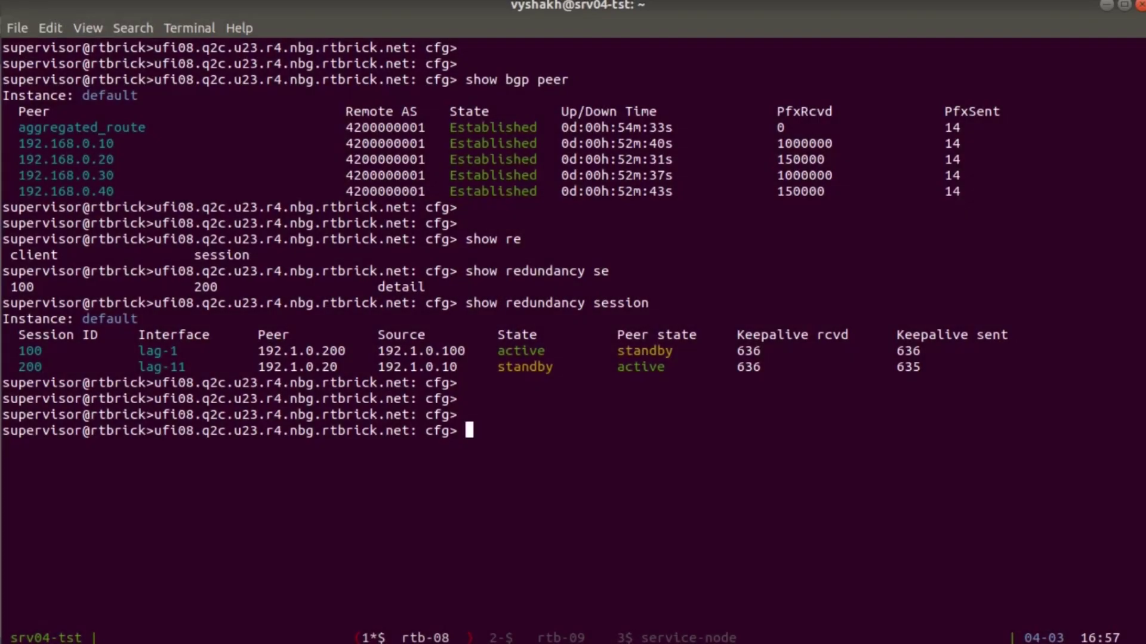
# - On ufi08, list all subscribers on interface lag-1 with 'show subscriber filter interface lag-1'
pyautogui.write('show su')
pyautogui.press('Tab')
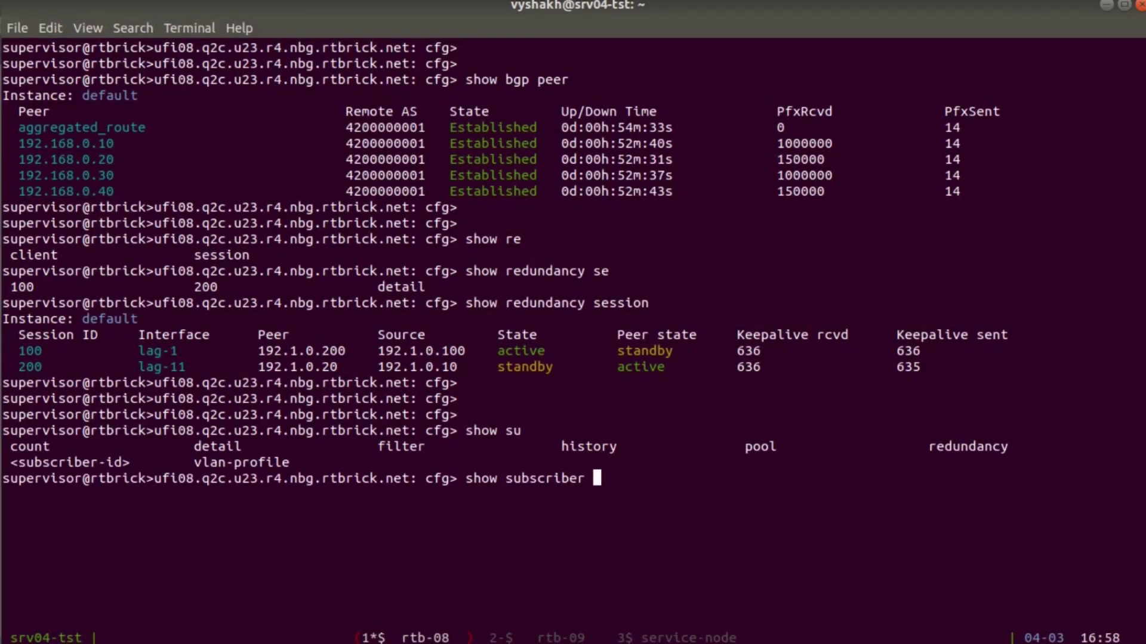
pyautogui.write('fi')
pyautogui.press('Tab')
pyautogui.write('int')
pyautogui.press('Tab')
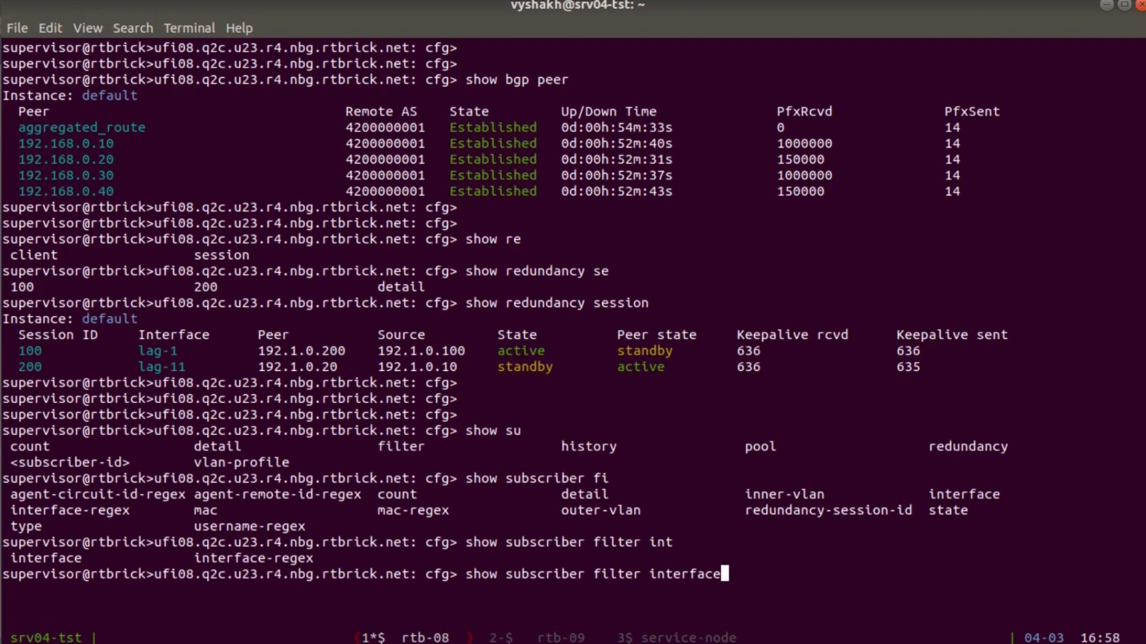
pyautogui.write('lag-1')
pyautogui.press('Return')
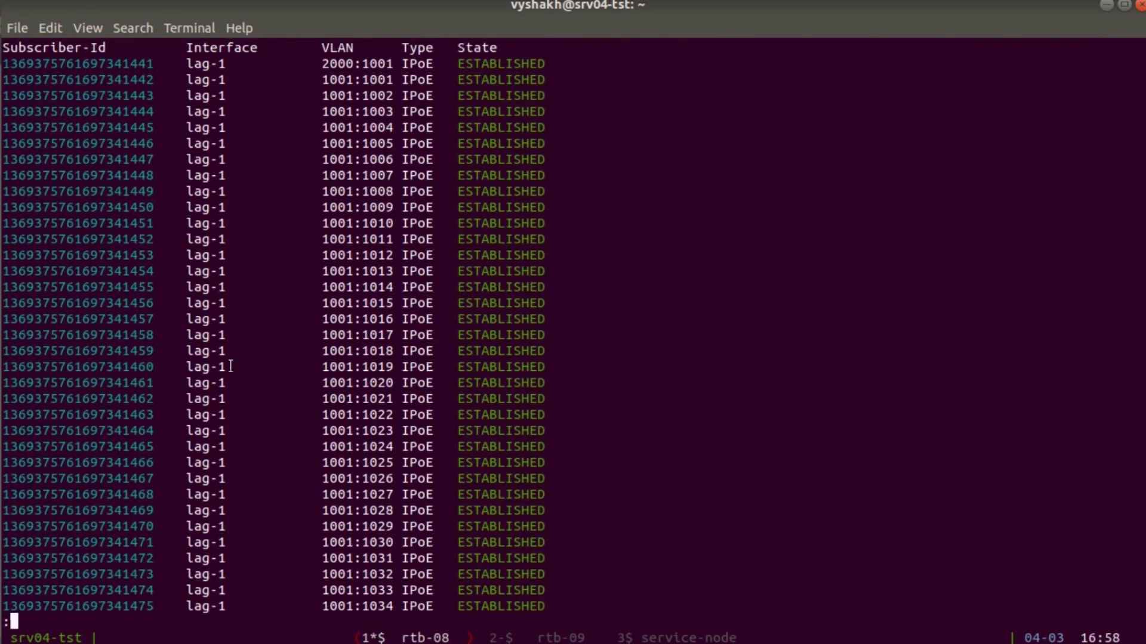
pyautogui.press('q')
# - Copy the first subscriber ID and show its details on ufi08, an ESTABLISHED IPoE session
pyautogui.doubleClick(111, 64)
pyautogui.rightClick(111, 65)
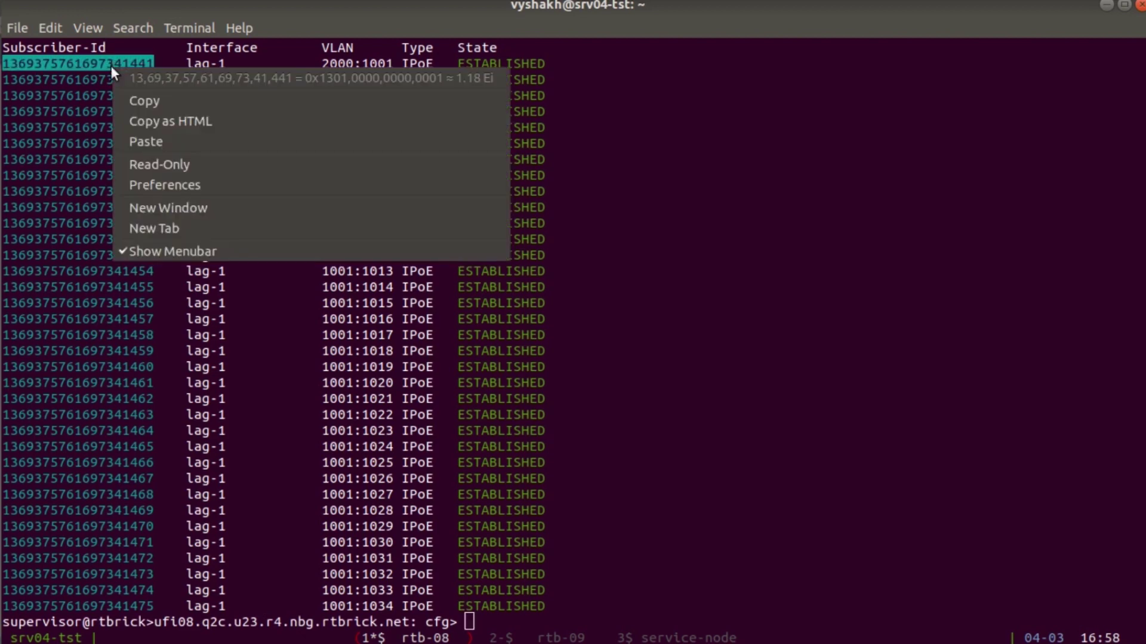
pyautogui.click(142, 100)
pyautogui.press('Return')
pyautogui.press('Return')
pyautogui.write('show su')
pyautogui.press('Tab')
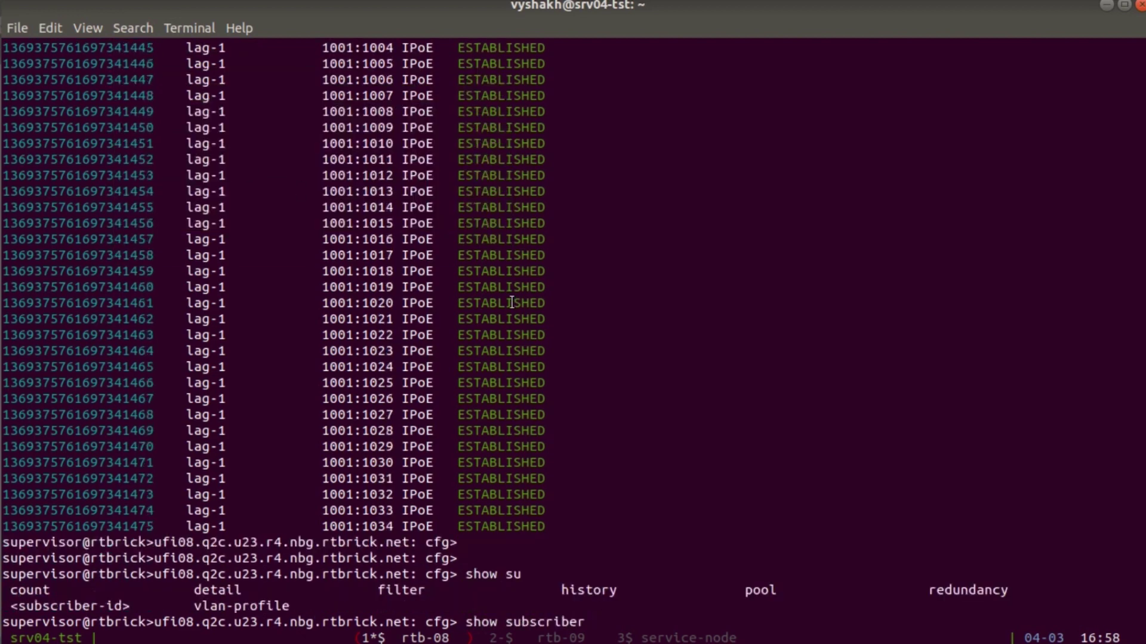
pyautogui.hotkey('ctrl', 'shift', 'v')
pyautogui.write('detail')
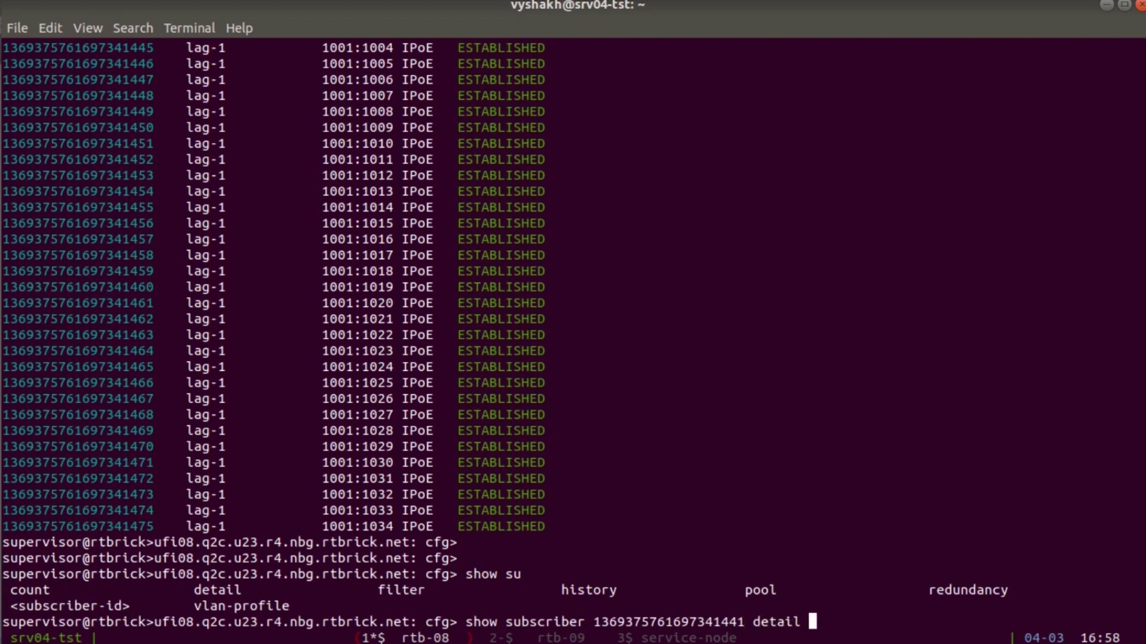
pyautogui.press('Return')
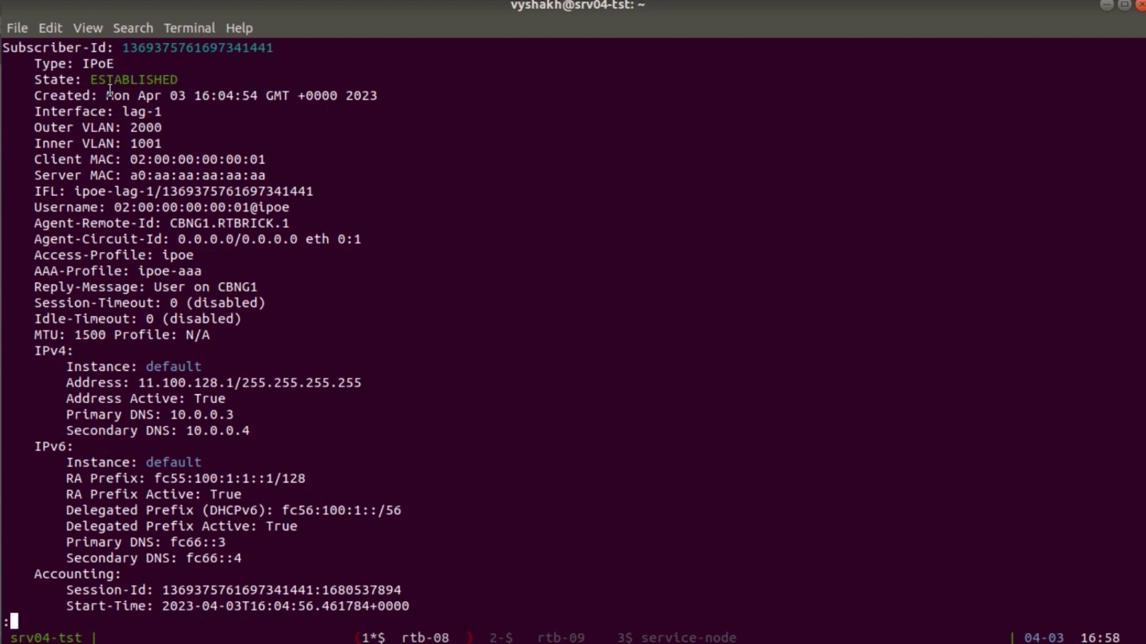
pyautogui.scroll(-1, 110, 93)
pyautogui.press('q')
# - Copy the 'show subscriber <id> detail' command and paste it at ufi09's prompt in tmux window 2
pyautogui.press('Up')
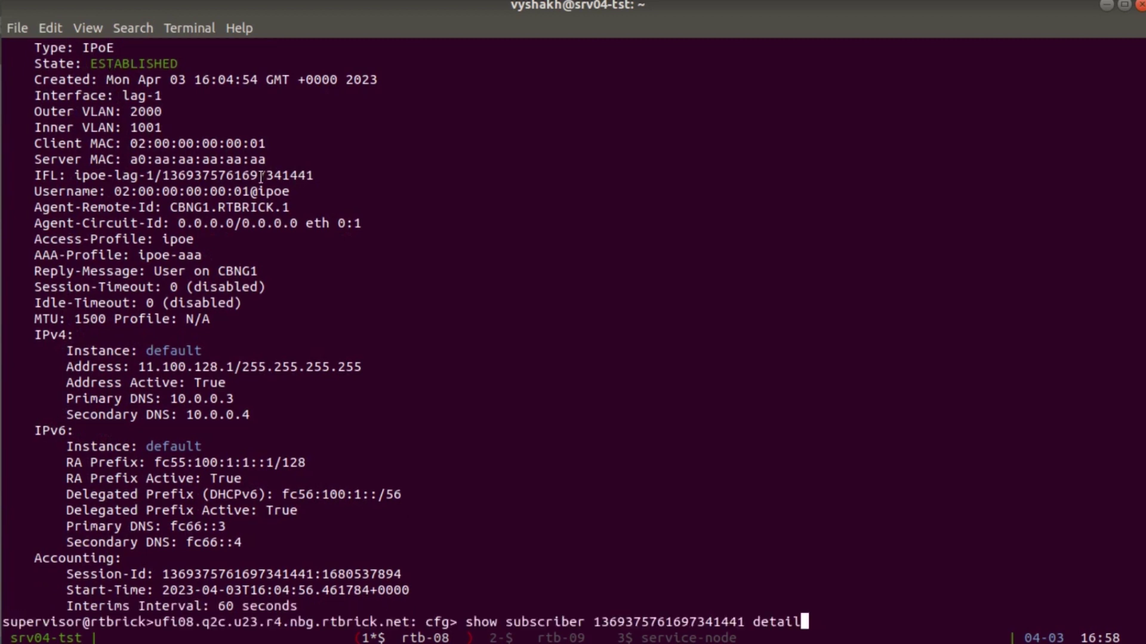
pyautogui.moveTo(468, 615); pyautogui.dragTo(797, 621)
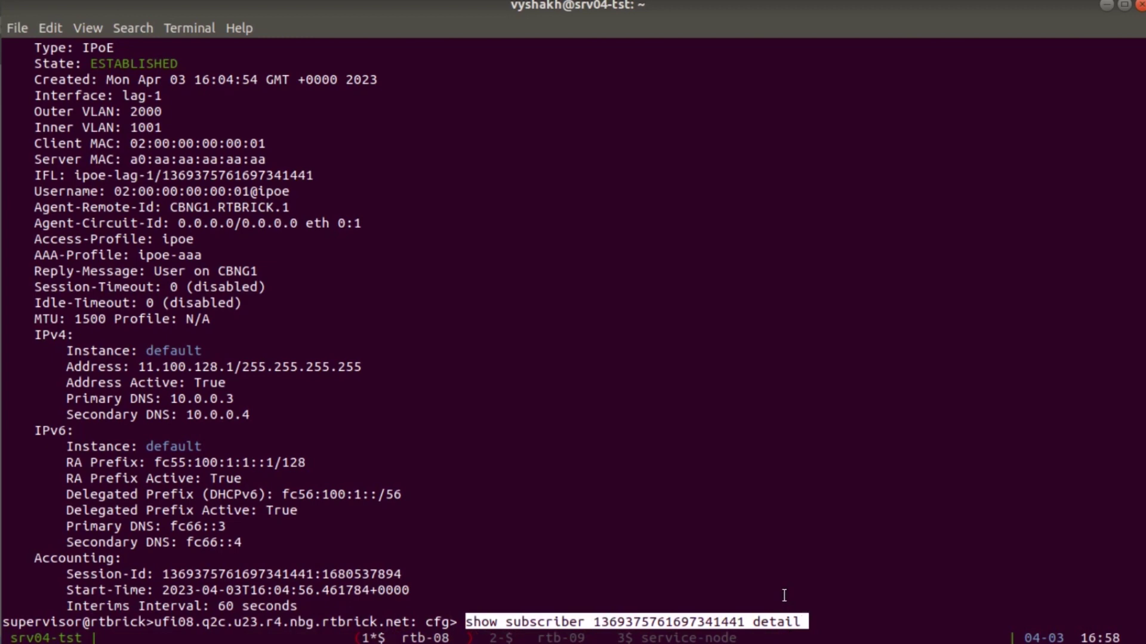
pyautogui.hotkey('ctrl', 'a')
pyautogui.press('n')
pyautogui.middleClick(676, 430)
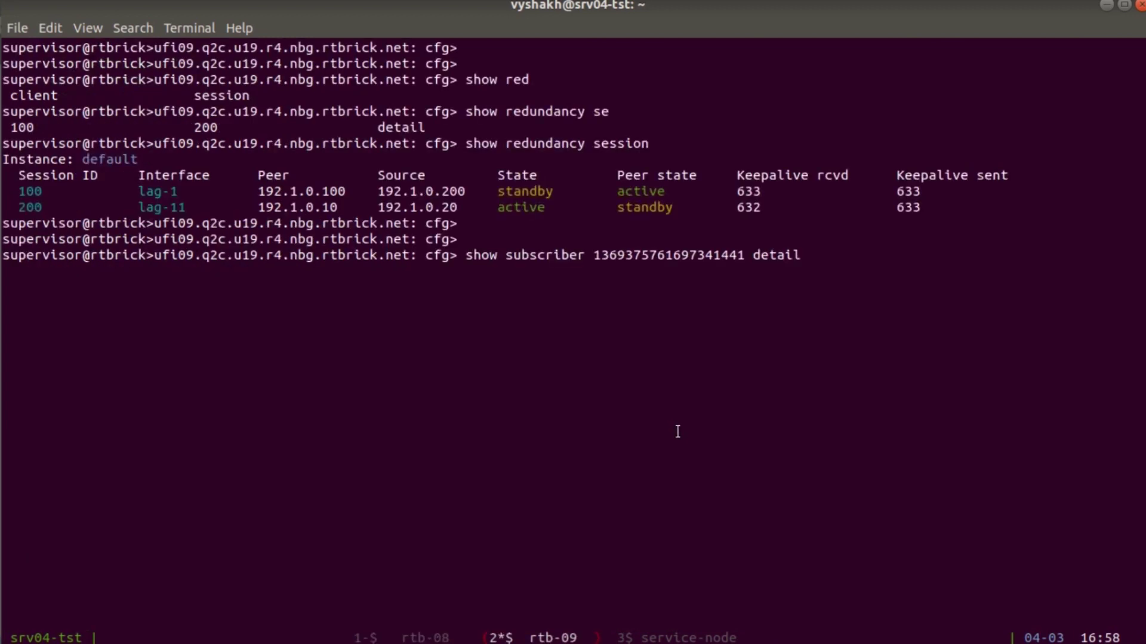
# - Run the subscriber detail query on ufi09, showing the same lag-1 subscriber in STANDBY state
pyautogui.press('Return')
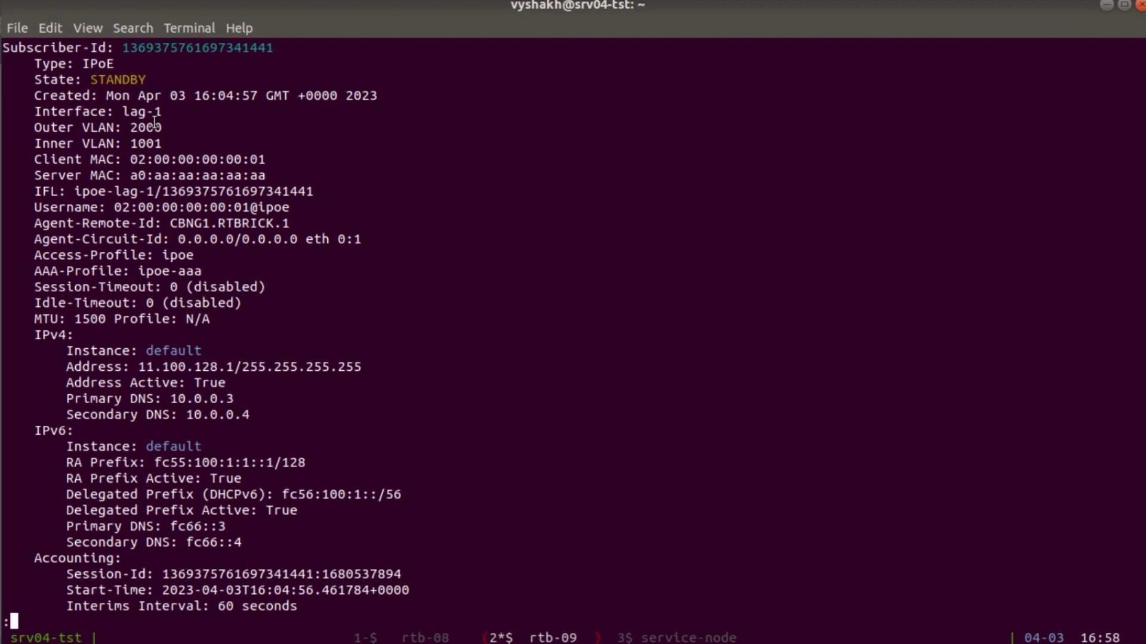
pyautogui.press('q')
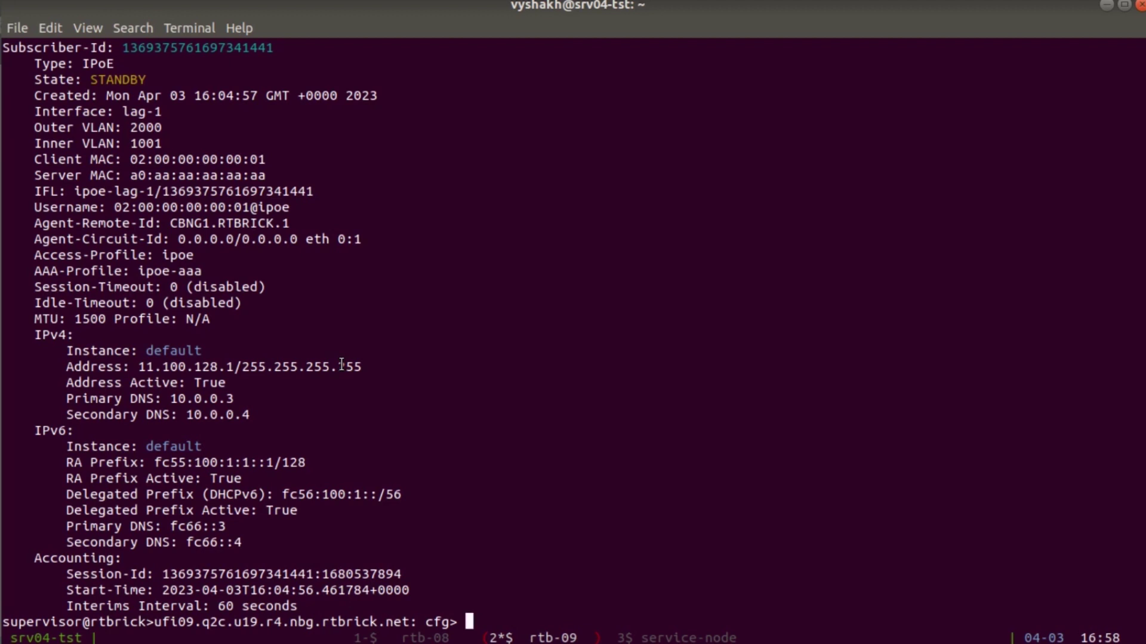
pyautogui.press('Return')
pyautogui.press('Return')
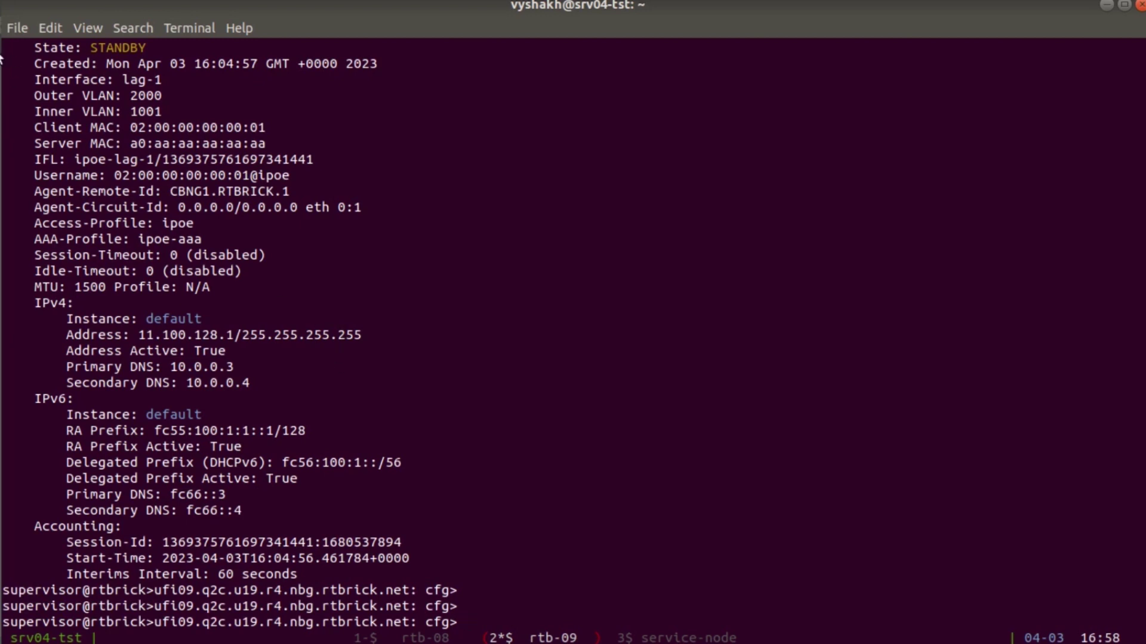
pyautogui.click(19, 53)
# - Scroll the RBFS DEMO dashboard to Subscriber Count (5000 established, 5000 standby, 10000 total), then back up
pyautogui.scroll(-4, 425, 153)
pyautogui.scroll(-8, 427, 157)
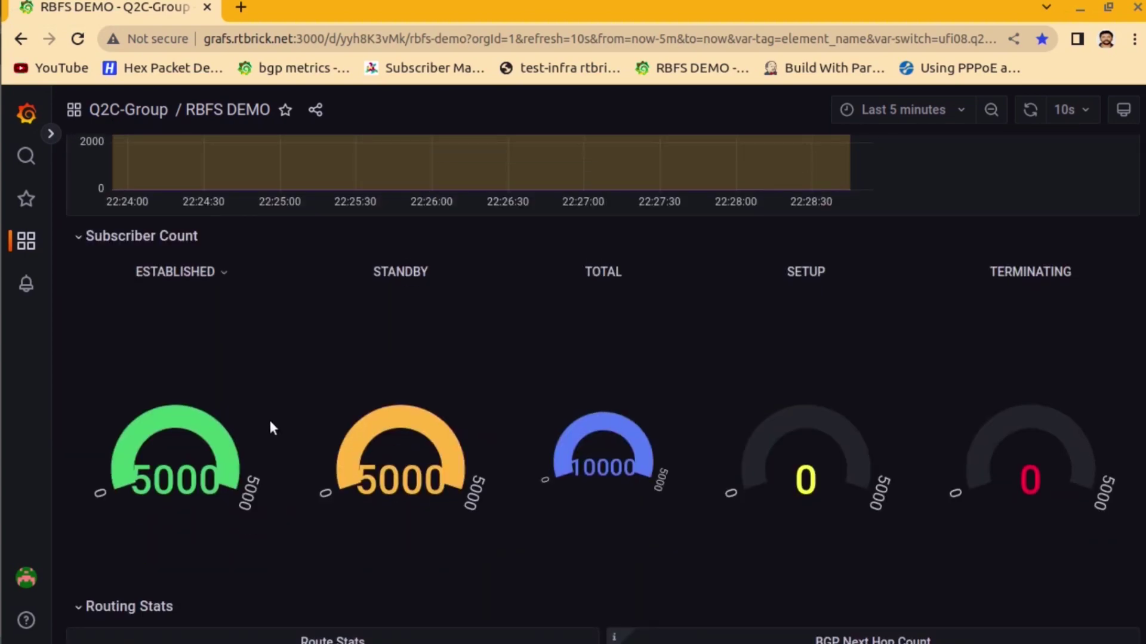
pyautogui.scroll(10, 270, 424)
pyautogui.scroll(-10, 193, 369)
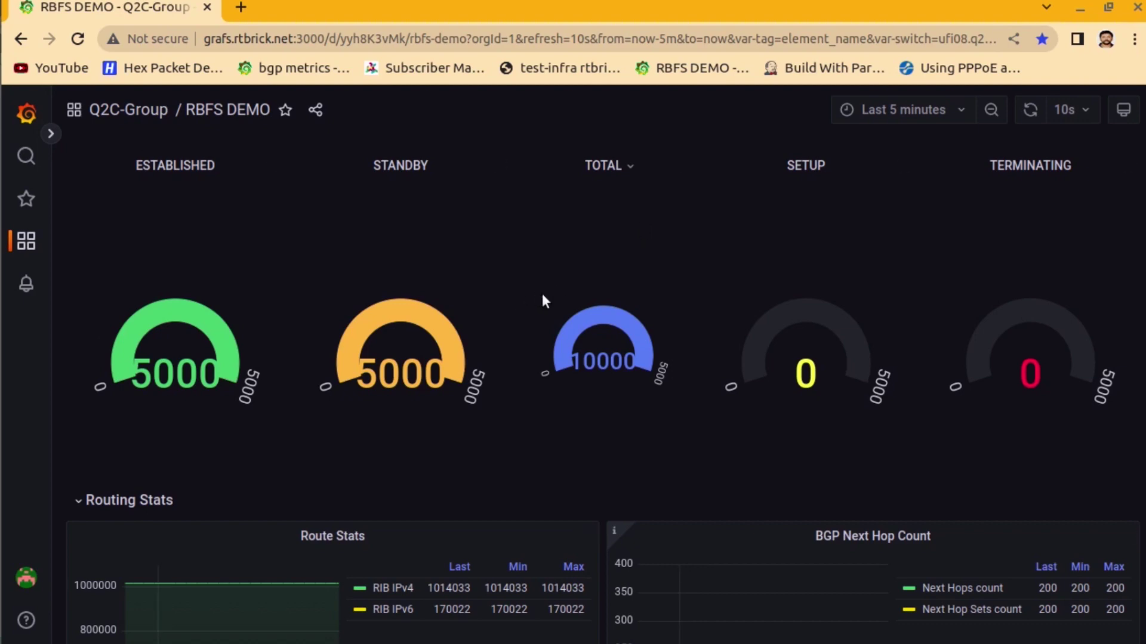
pyautogui.scroll(-20, 613, 297)
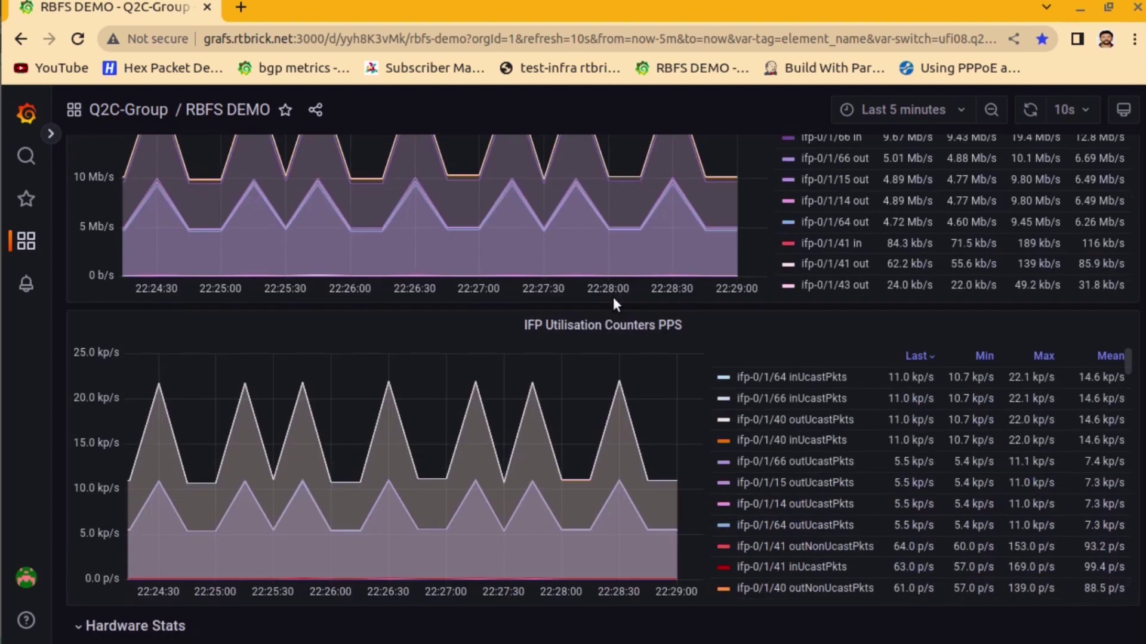
pyautogui.scroll(-10, 613, 297)
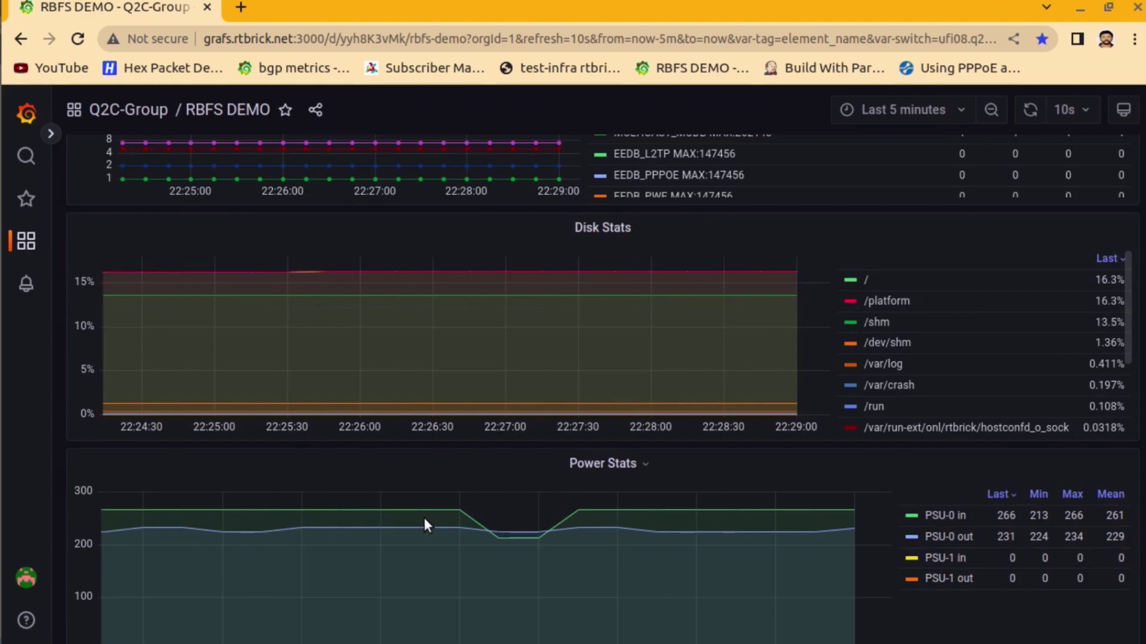
pyautogui.scroll(15, 424, 517)
pyautogui.scroll(10, 420, 507)
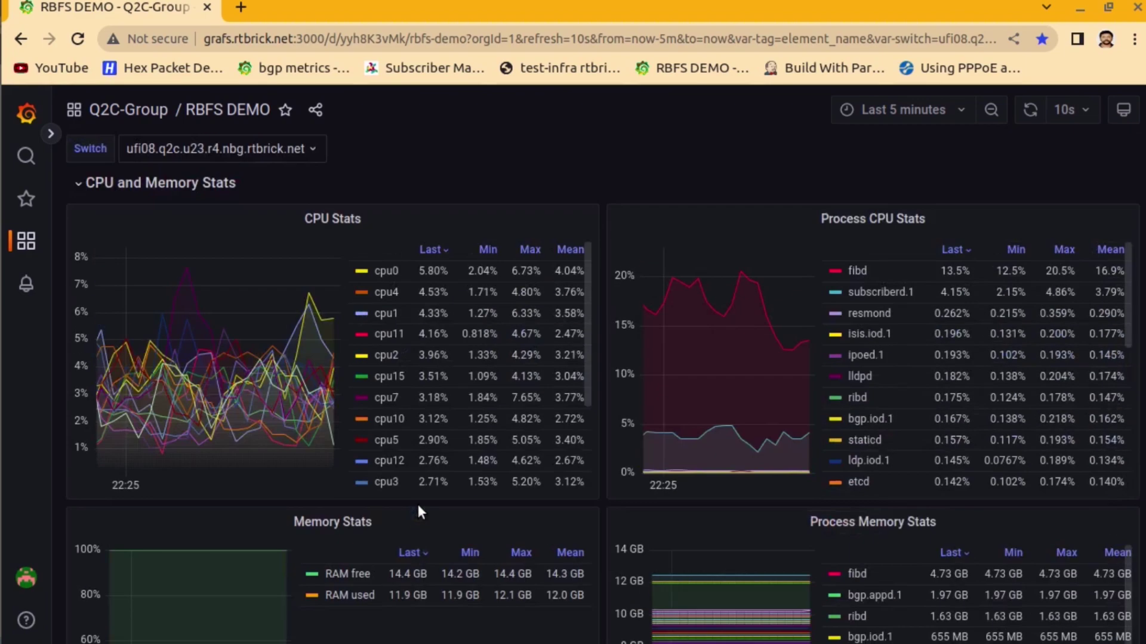